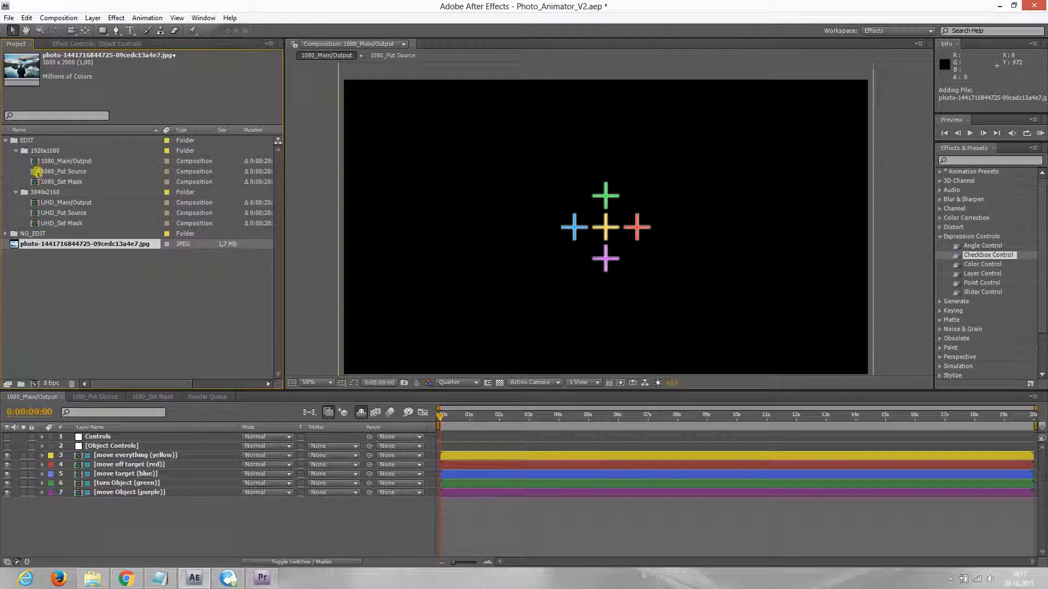
{"action": "double_click", "coordinate": [37, 173]}
{"action": "left_click_drag", "start_coordinate": [33, 244], "coordinate": [143, 469]}
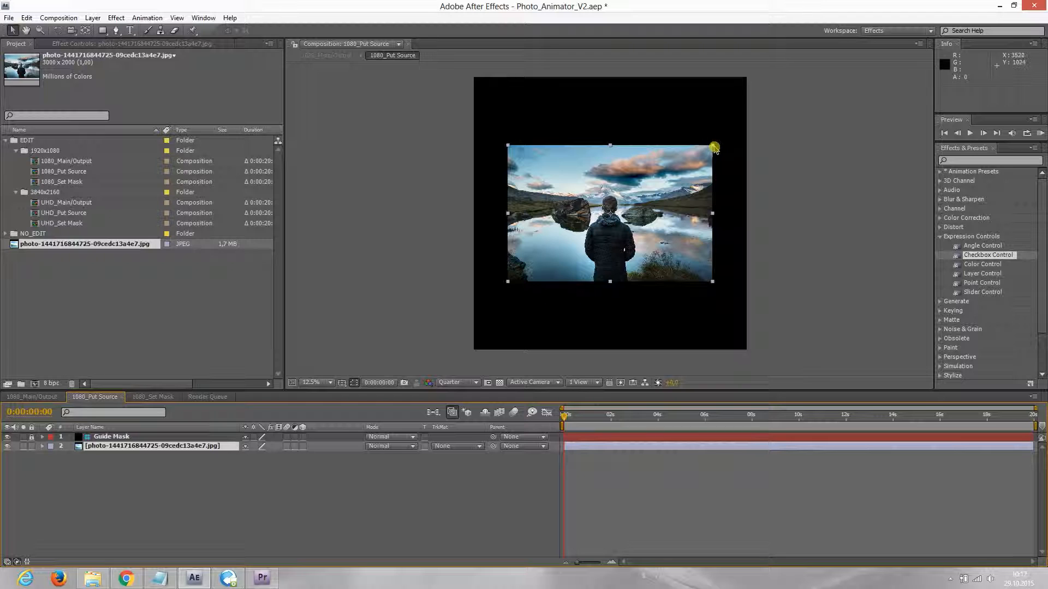
{"action": "left_click_drag", "start_coordinate": [712, 145], "coordinate": [751, 123]}
{"action": "left_click", "coordinate": [784, 160]}
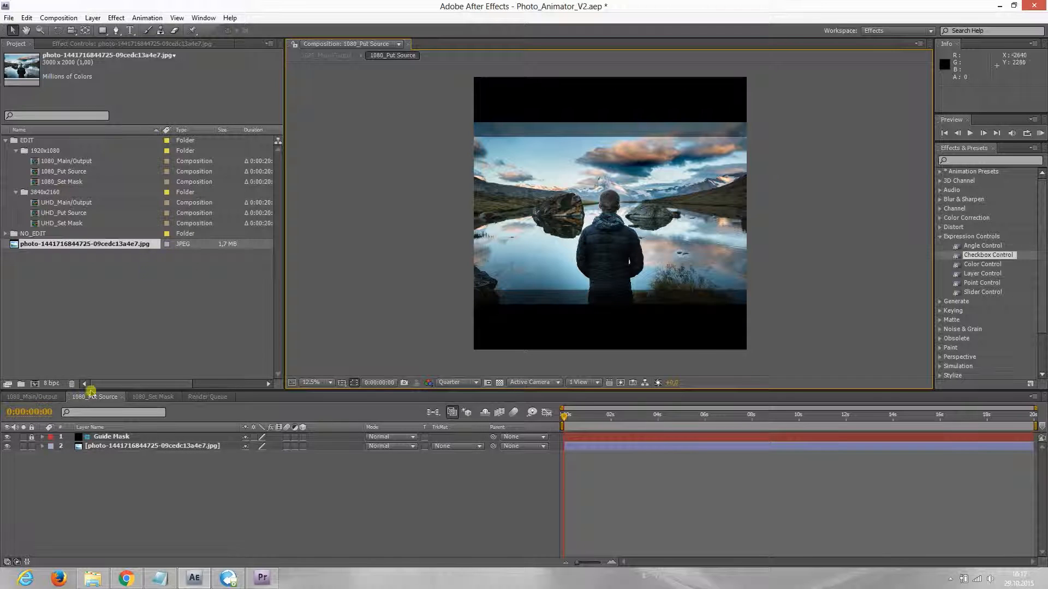
- In 1080_Set Mask, trace the upper edge of a pen mask on the MASK layer along the mountain ridge, from left frame edge to right
{"action": "double_click", "coordinate": [38, 184]}
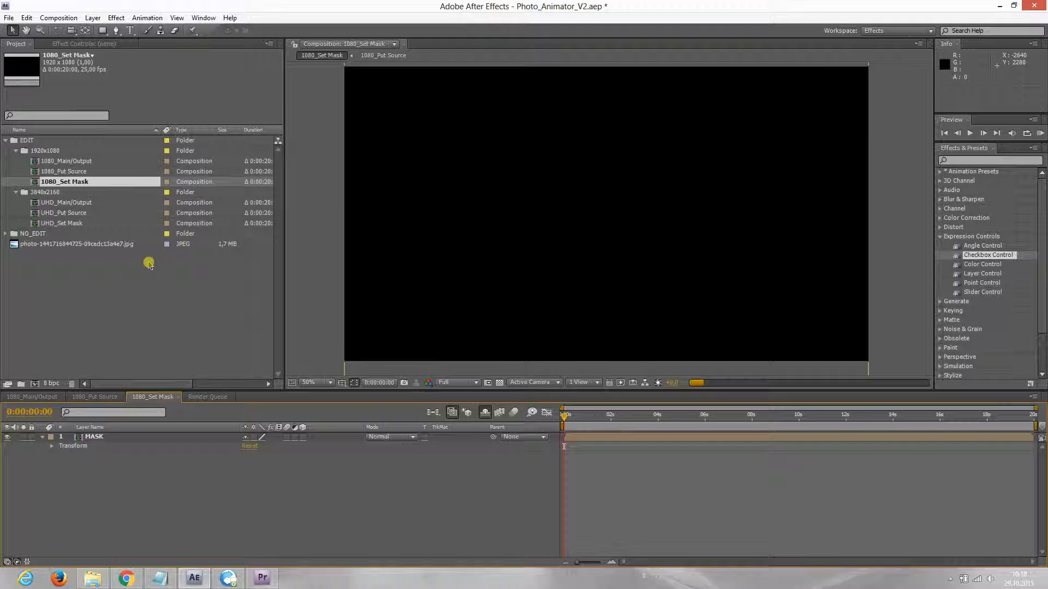
{"action": "left_click", "coordinate": [95, 438]}
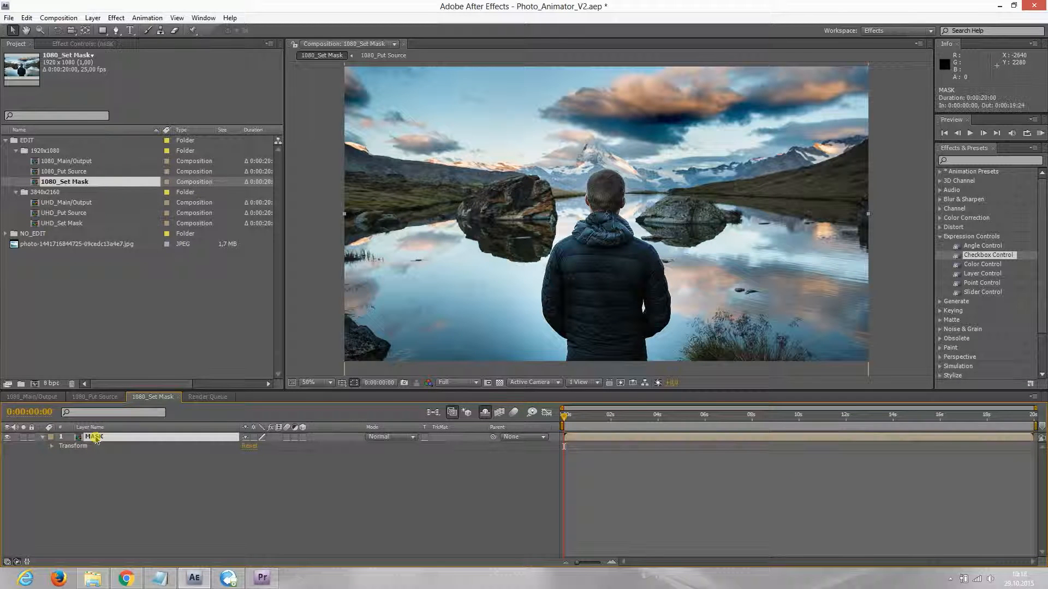
{"action": "left_click", "coordinate": [116, 31]}
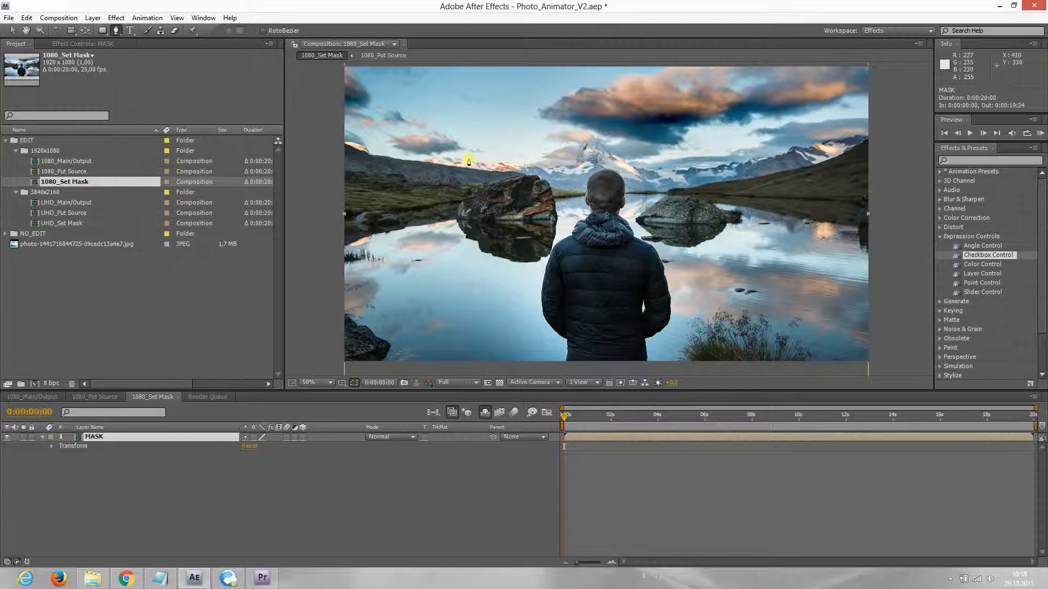
{"action": "left_click", "coordinate": [338, 137]}
{"action": "left_click", "coordinate": [363, 146]}
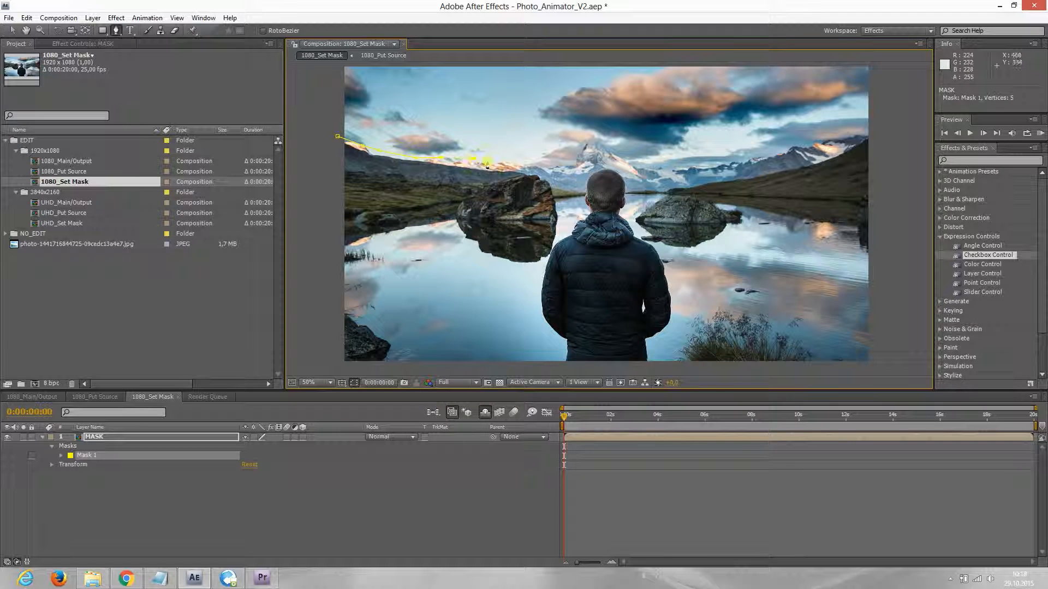
{"action": "left_click", "coordinate": [571, 163]}
{"action": "left_click", "coordinate": [578, 158]}
{"action": "left_click", "coordinate": [592, 130]}
{"action": "left_click", "coordinate": [609, 150]}
{"action": "left_click", "coordinate": [640, 163]}
{"action": "left_click", "coordinate": [691, 165]}
{"action": "left_click", "coordinate": [749, 156]}
{"action": "left_click", "coordinate": [797, 144]}
{"action": "left_click", "coordinate": [834, 135]}
{"action": "left_click", "coordinate": [876, 132]}
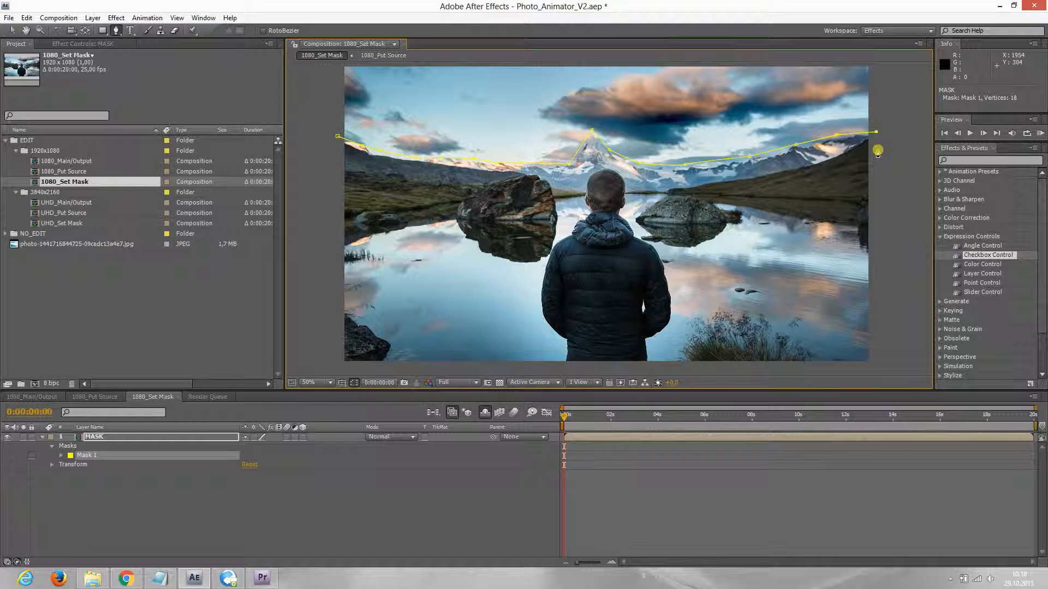
- Continue the mask down the right frame edge and back along the far shoreline to the man's head
{"action": "left_click", "coordinate": [871, 174]}
{"action": "left_click", "coordinate": [813, 181]}
{"action": "left_click", "coordinate": [758, 186]}
{"action": "left_click", "coordinate": [675, 192]}
{"action": "left_click", "coordinate": [632, 195]}
{"action": "left_click", "coordinate": [590, 196]}
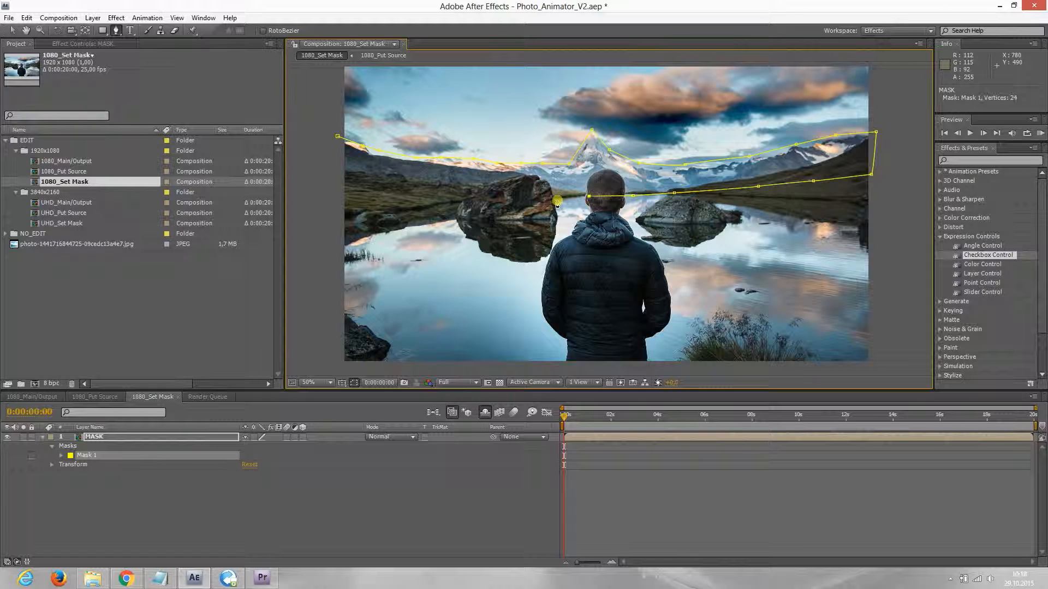
- Trace the mask around the large left rock and along the left shore, and close it at its starting point
{"action": "left_click", "coordinate": [556, 202]}
{"action": "left_click", "coordinate": [557, 216]}
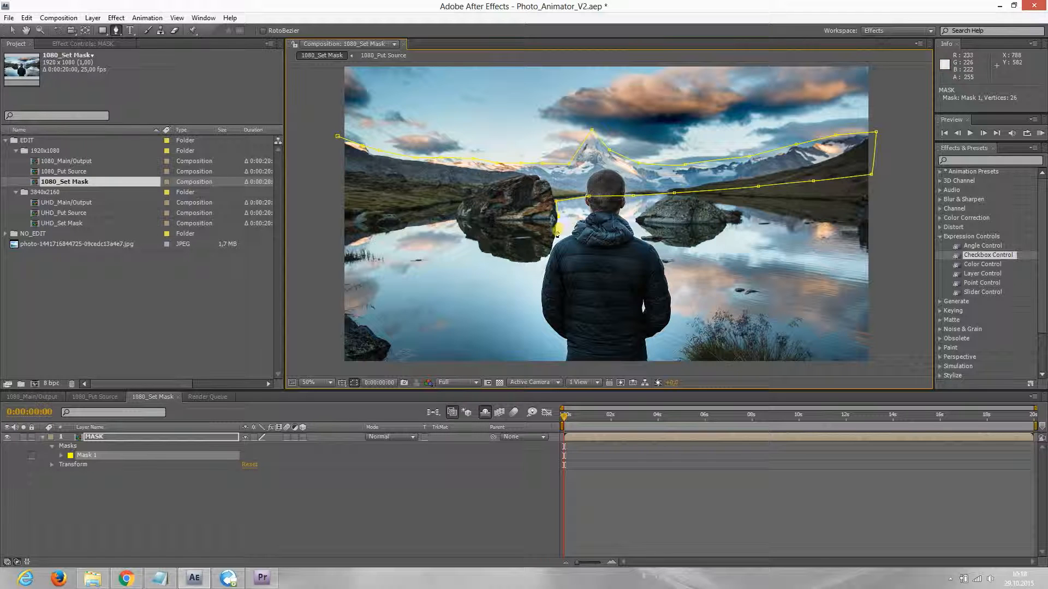
{"action": "left_click", "coordinate": [556, 230]}
{"action": "left_click", "coordinate": [533, 232]}
{"action": "left_click", "coordinate": [486, 229]}
{"action": "left_click", "coordinate": [454, 223]}
{"action": "left_click", "coordinate": [447, 213]}
{"action": "left_click", "coordinate": [421, 207]}
{"action": "left_click", "coordinate": [377, 207]}
{"action": "left_click", "coordinate": [329, 208]}
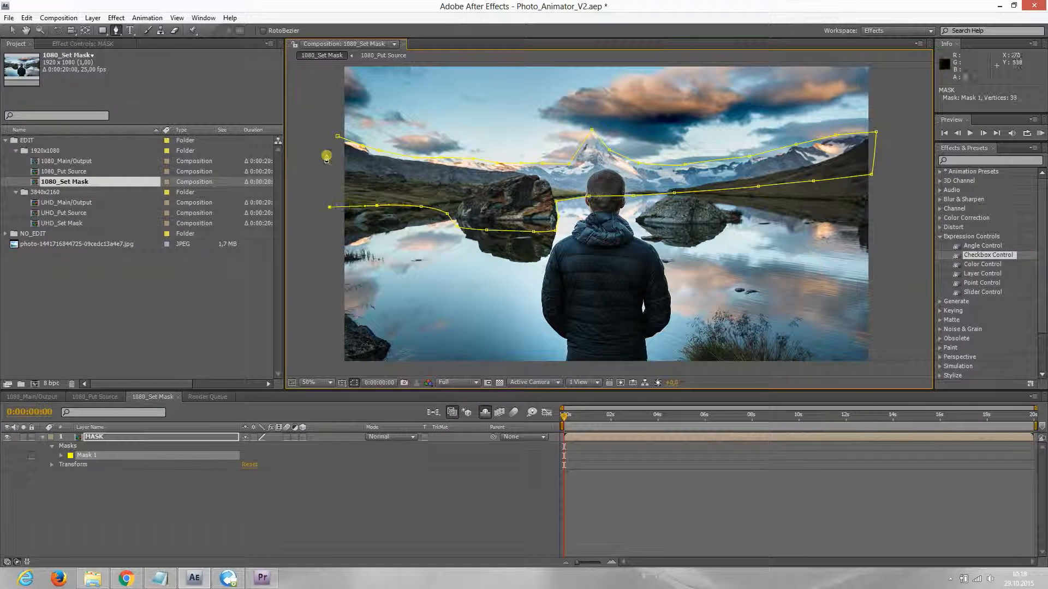
{"action": "left_click", "coordinate": [337, 137]}
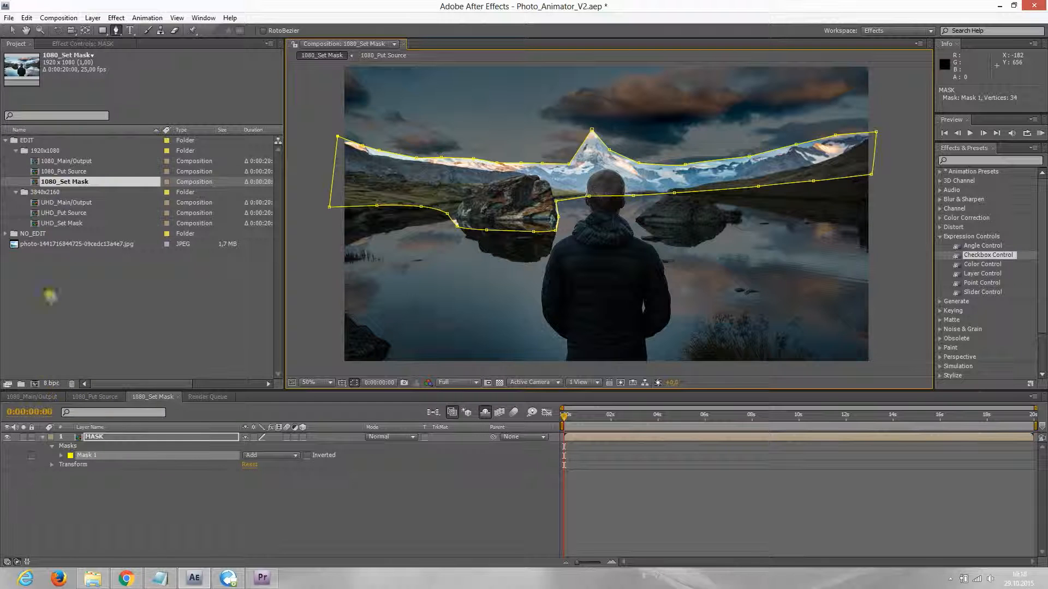
- In 1080_Main/Output, lower the Controls layer's Layer Size Mask1 slider to about 16
{"action": "double_click", "coordinate": [36, 162]}
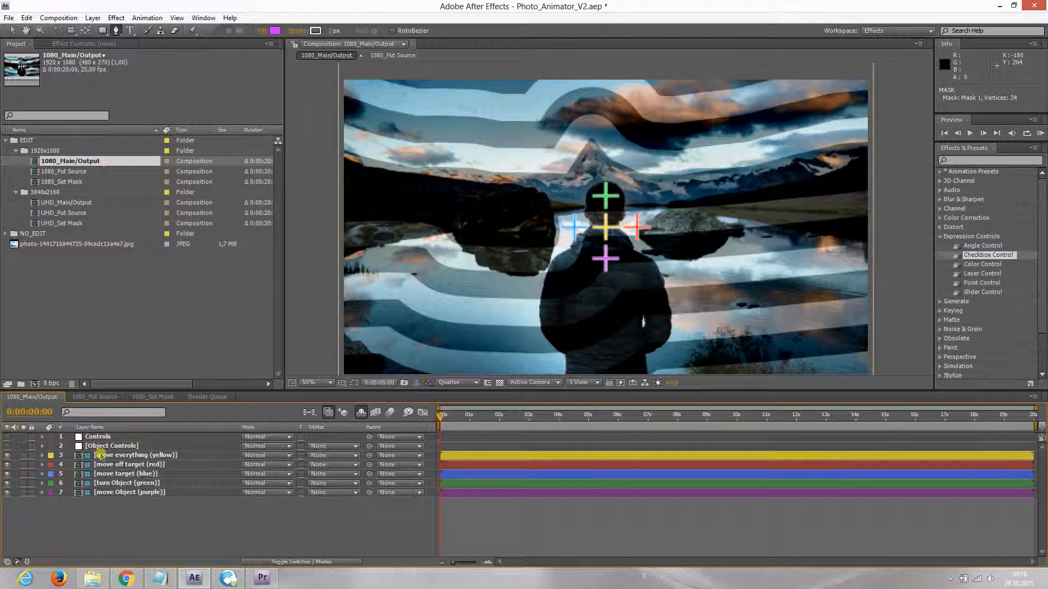
{"action": "left_click", "coordinate": [95, 438]}
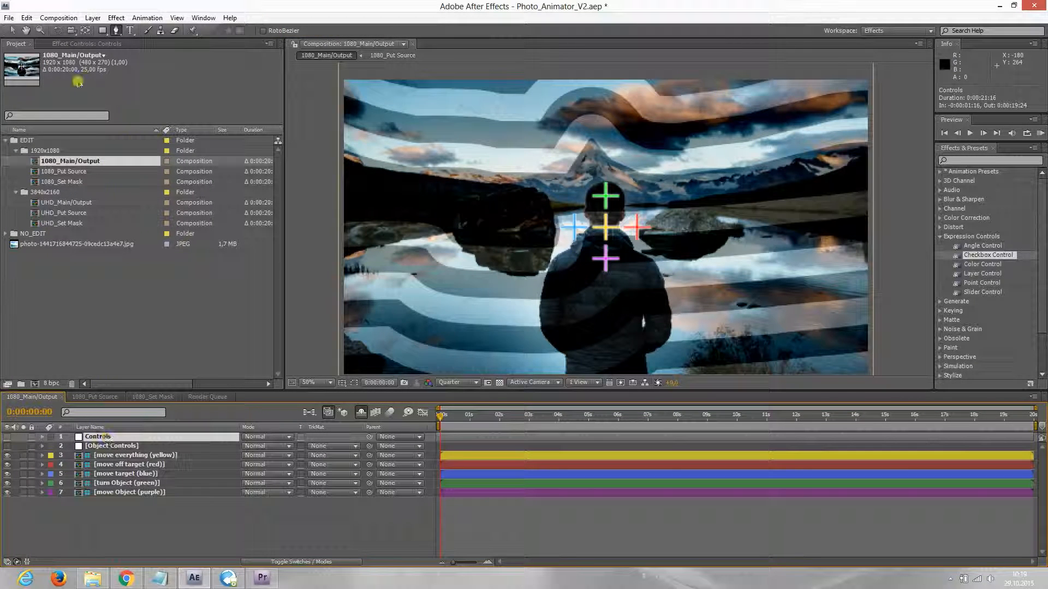
{"action": "left_click", "coordinate": [60, 45]}
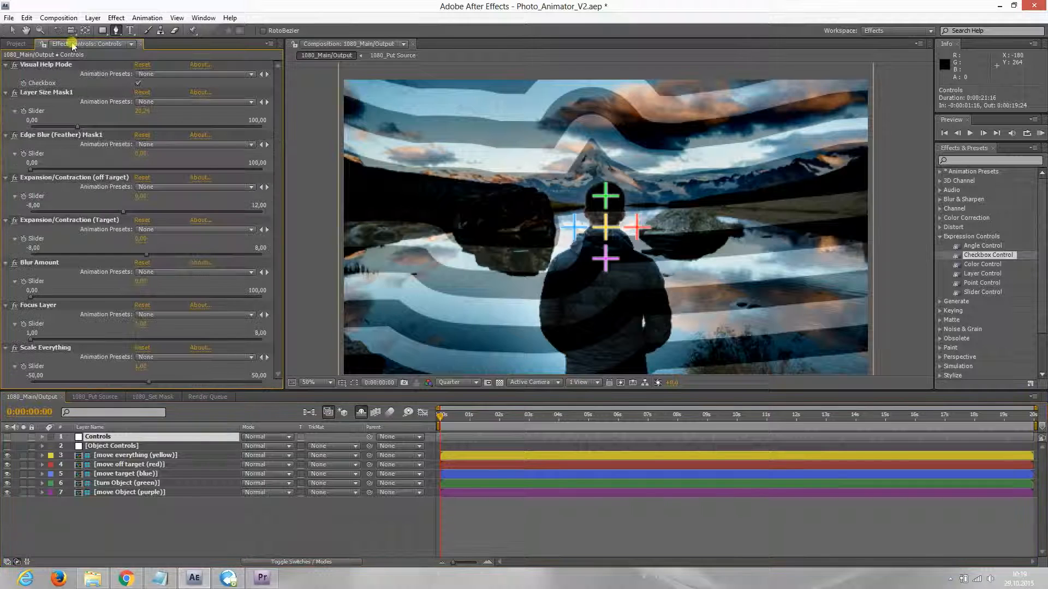
{"action": "left_click", "coordinate": [44, 46]}
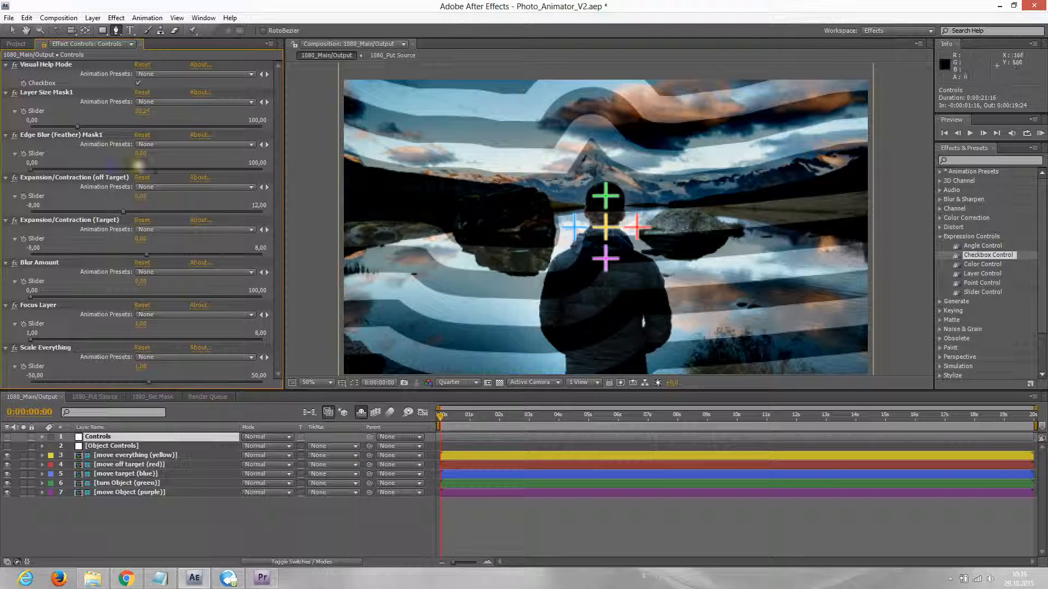
{"action": "left_click", "coordinate": [71, 130]}
{"action": "left_click_drag", "start_coordinate": [71, 130], "coordinate": [67, 127]}
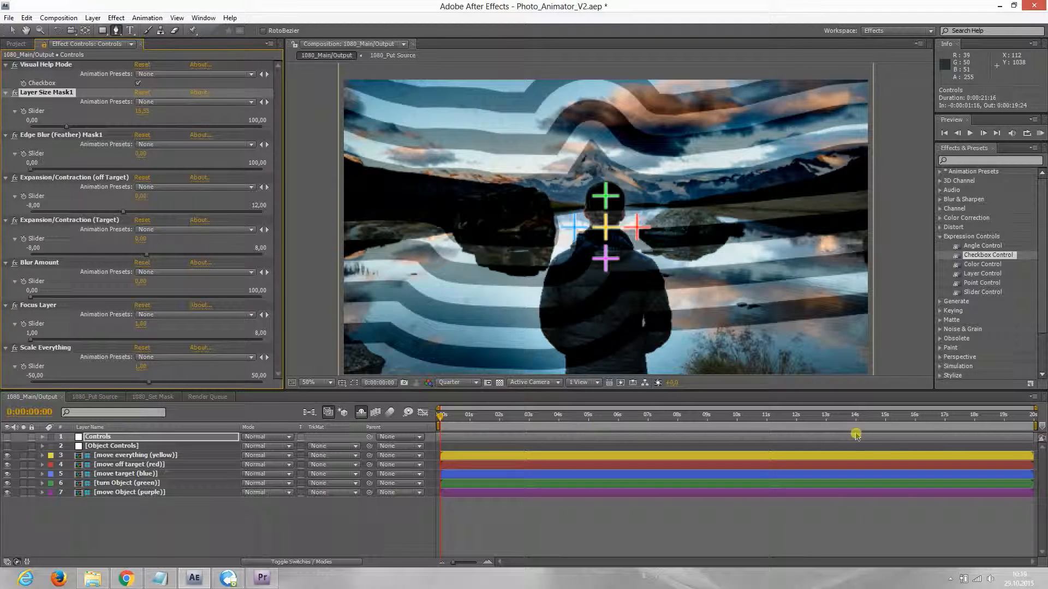
- Shorten the work area to four seconds and keyframe Expansion/Contraction (off Target) from 0 at the start to a higher value at 0:00:03:24
{"action": "left_click_drag", "start_coordinate": [1033, 426], "coordinate": [559, 426]}
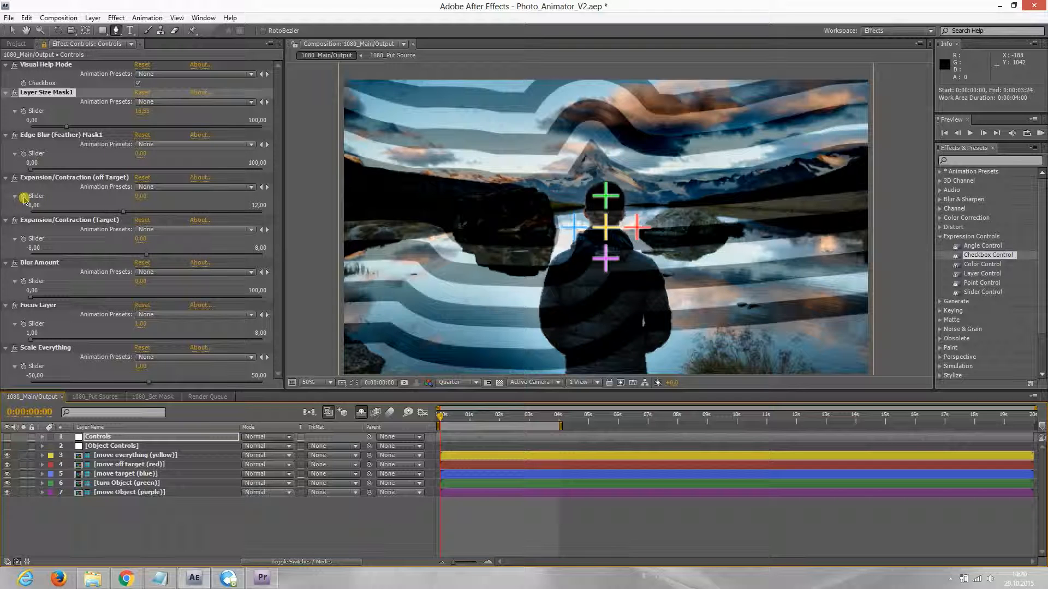
{"action": "left_click", "coordinate": [24, 198]}
{"action": "left_click", "coordinate": [534, 418]}
{"action": "mouse_move", "coordinate": [535, 419]}
{"action": "left_mouse_down"}
{"action": "mouse_move", "coordinate": [562, 418]}
{"action": "mouse_move", "coordinate": [537, 419]}
{"action": "left_mouse_up"}
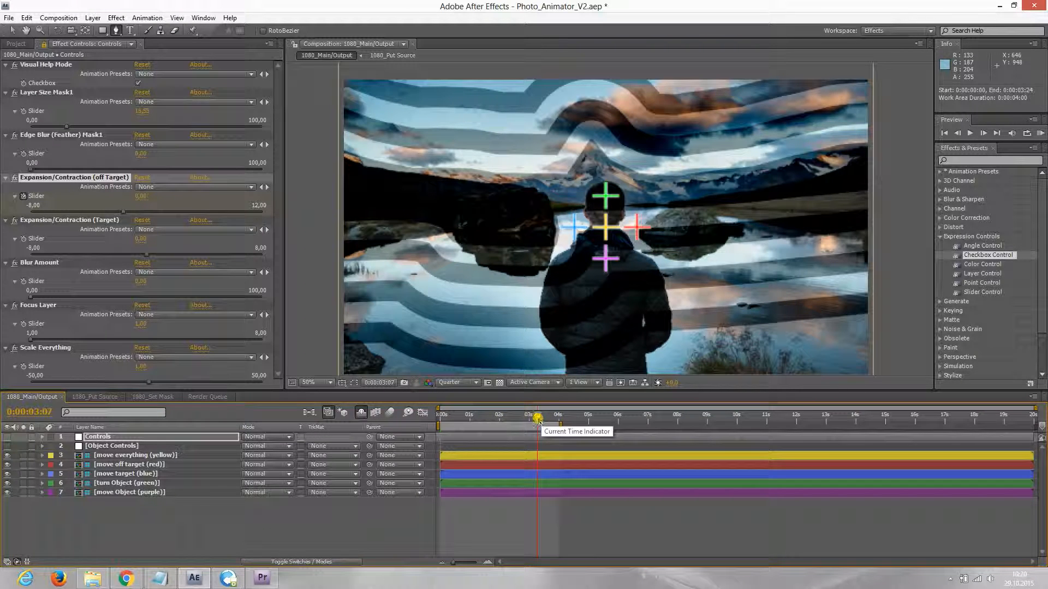
{"action": "mouse_move", "coordinate": [538, 419]}
{"action": "left_mouse_down"}
{"action": "mouse_move", "coordinate": [559, 419]}
{"action": "mouse_move", "coordinate": [441, 418]}
{"action": "mouse_move", "coordinate": [557, 419]}
{"action": "left_mouse_up"}
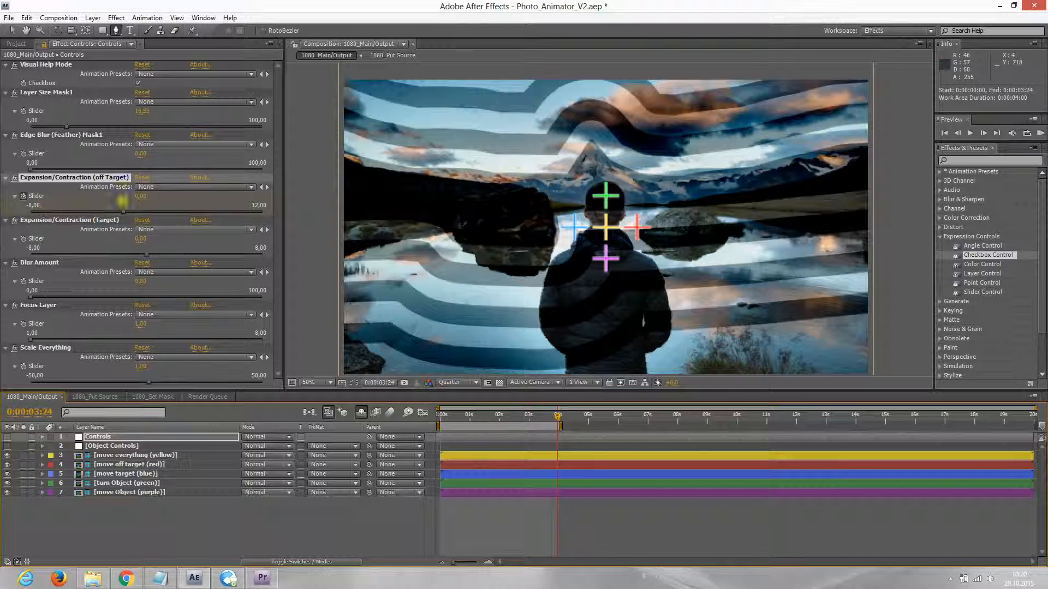
{"action": "left_click_drag", "start_coordinate": [121, 213], "coordinate": [201, 214]}
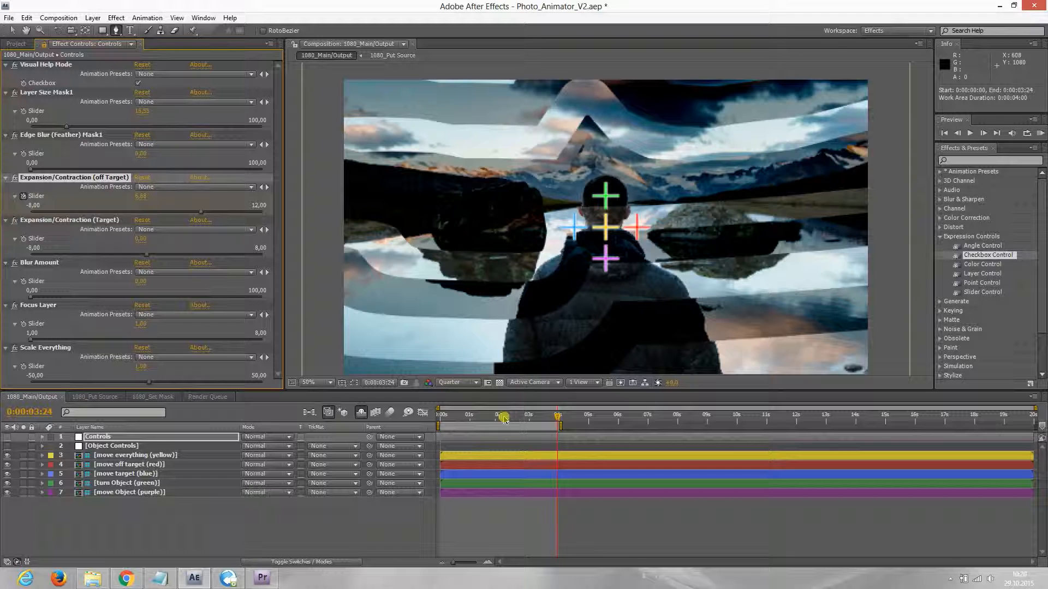
- At the first frame, move the blue target control to 940, 540 and shift the red off-target control slightly right
{"action": "left_click_drag", "start_coordinate": [520, 419], "coordinate": [439, 417]}
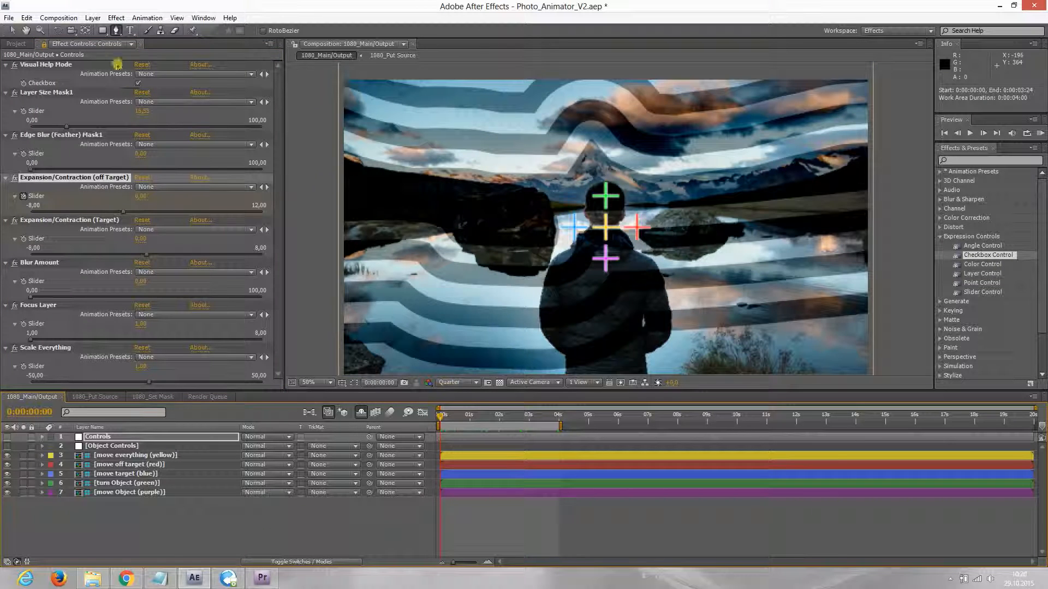
{"action": "left_click", "coordinate": [12, 30]}
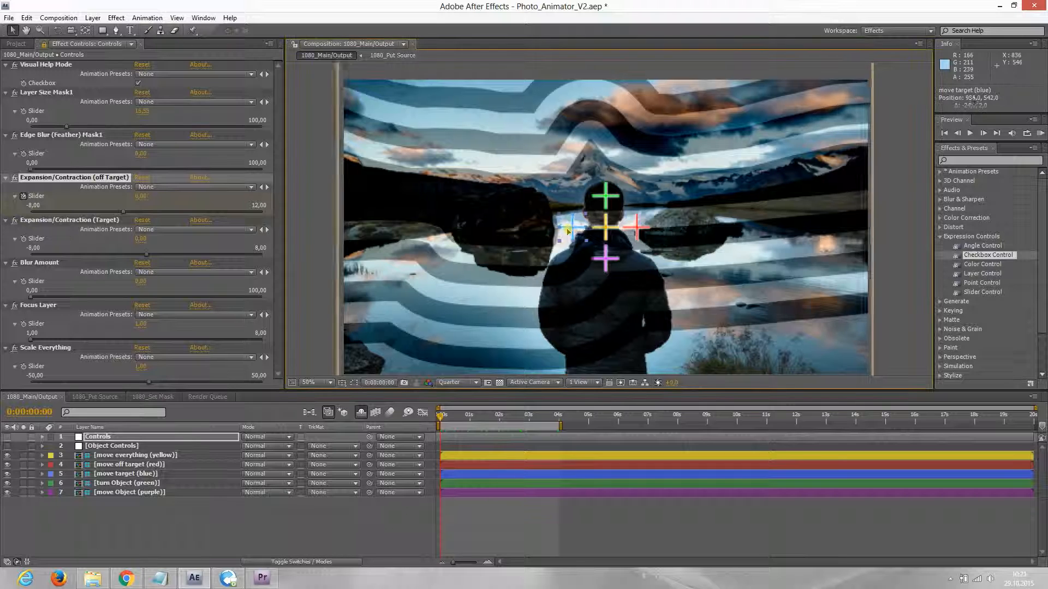
{"action": "left_click_drag", "start_coordinate": [570, 231], "coordinate": [575, 233]}
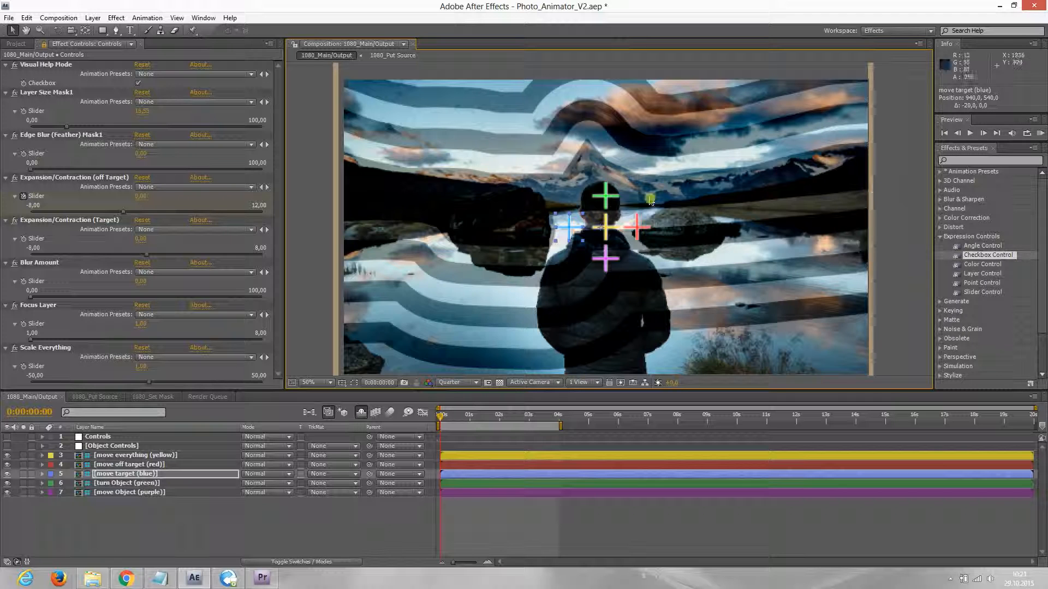
{"action": "left_click_drag", "start_coordinate": [639, 231], "coordinate": [645, 232]}
- Set starting Position keyframes on the move off target (red) and move target (blue) layers
{"action": "left_click", "coordinate": [109, 465]}
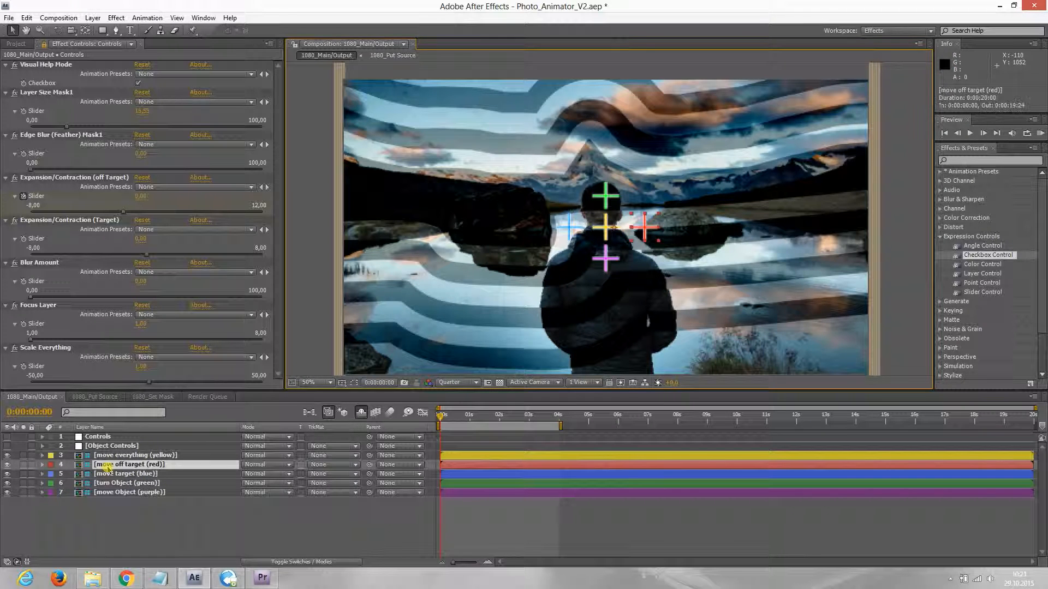
{"action": "left_click", "coordinate": [70, 473]}
{"action": "left_click", "coordinate": [112, 483]}
{"action": "key", "text": "p"}
{"action": "left_click", "coordinate": [71, 493]}
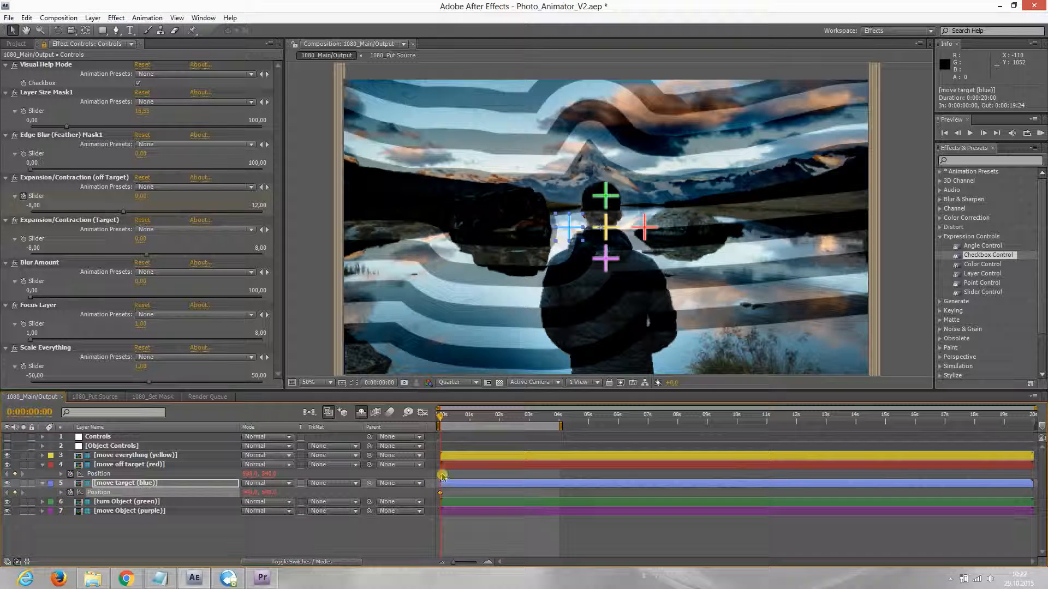
- At 0:00:03:24, move the blue control right and the red control left to about 820, 538, and preview the animation
{"action": "left_click_drag", "start_coordinate": [466, 419], "coordinate": [557, 416]}
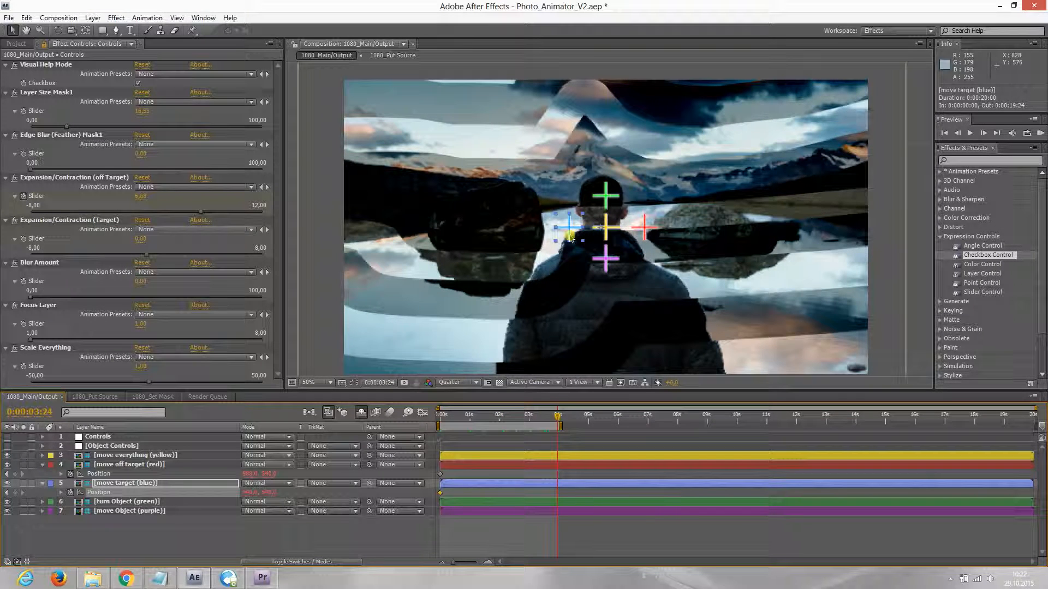
{"action": "left_click_drag", "start_coordinate": [573, 235], "coordinate": [611, 233]}
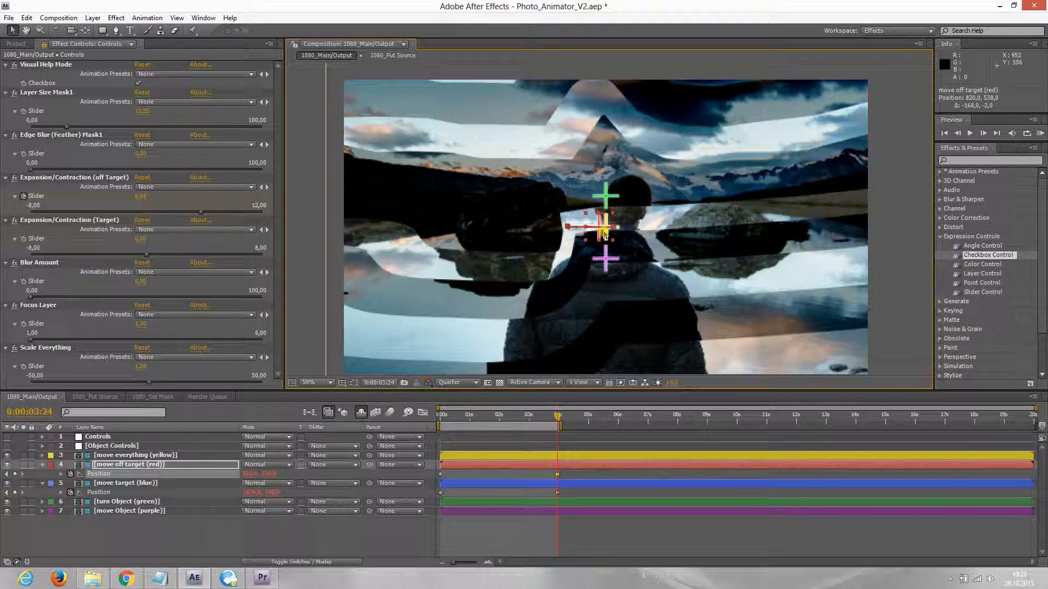
{"action": "key", "text": "KP_0"}
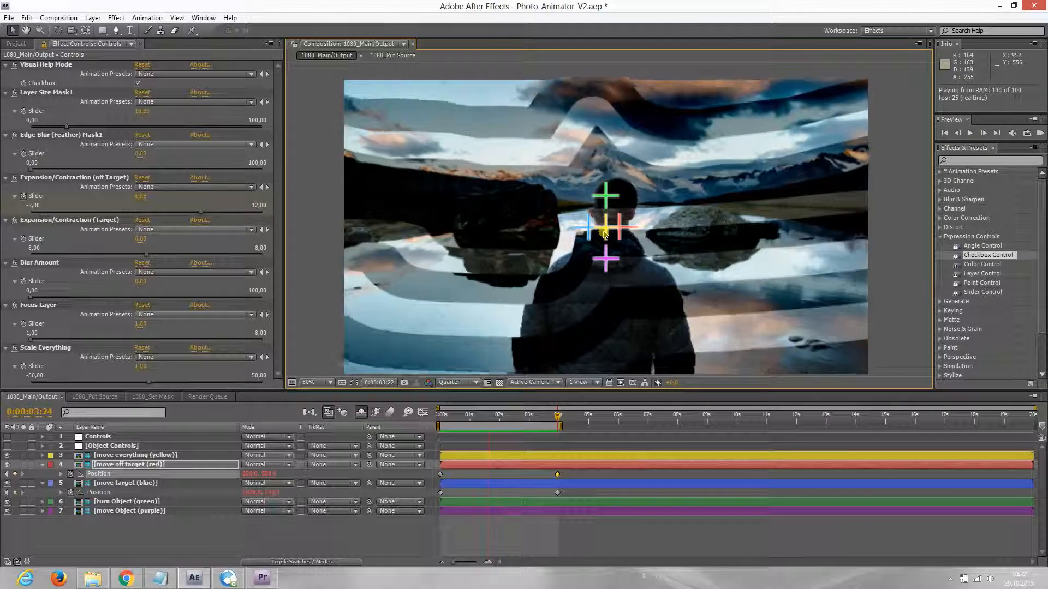
{"action": "key", "text": "space"}
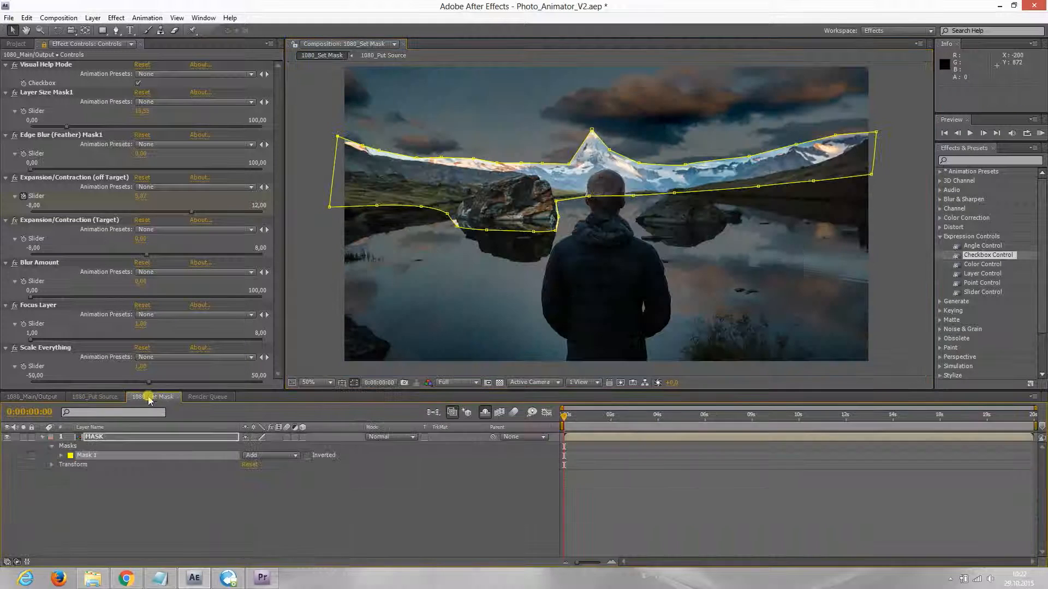
- In 1080_Set Mask, pull the mask's lower vertices down to enclose the left rock's reflection
{"action": "left_click", "coordinate": [152, 396]}
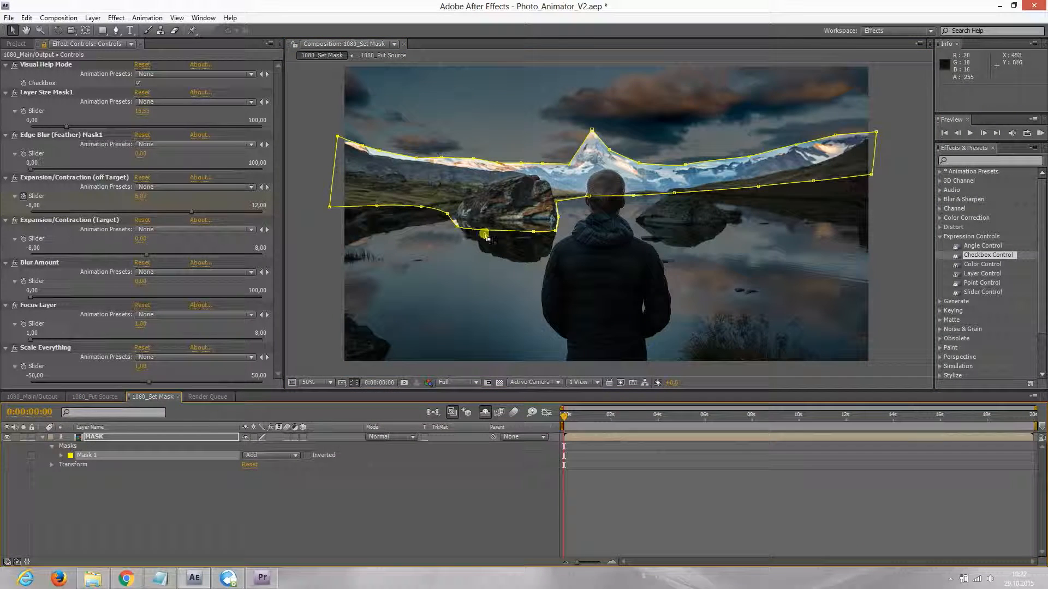
{"action": "left_click_drag", "start_coordinate": [486, 230], "coordinate": [540, 263]}
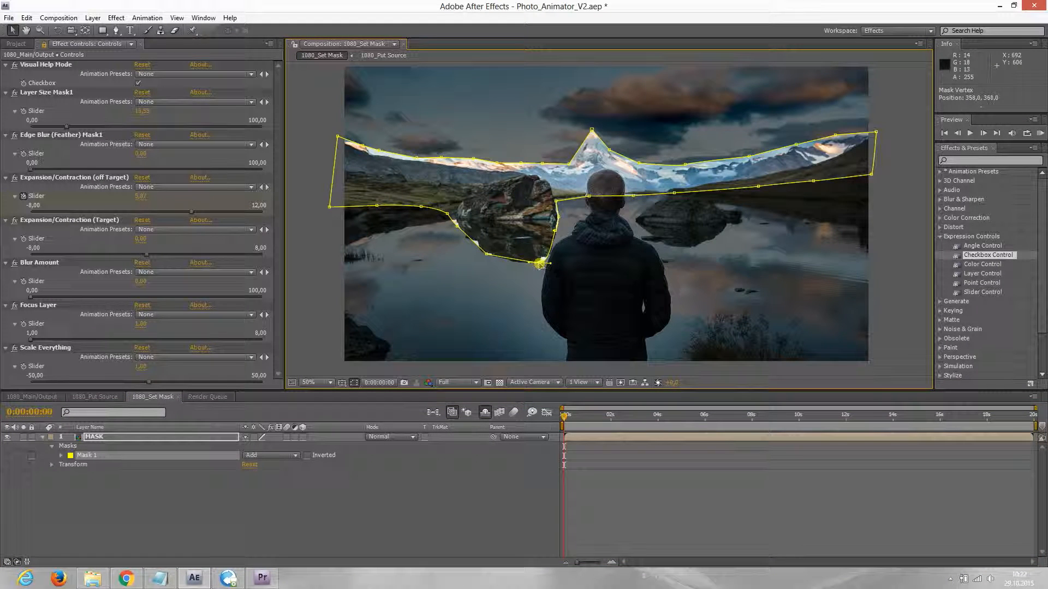
- Add extra vertices to the mask's lower edge along the shoreline above the right rock
{"action": "left_click", "coordinate": [116, 31]}
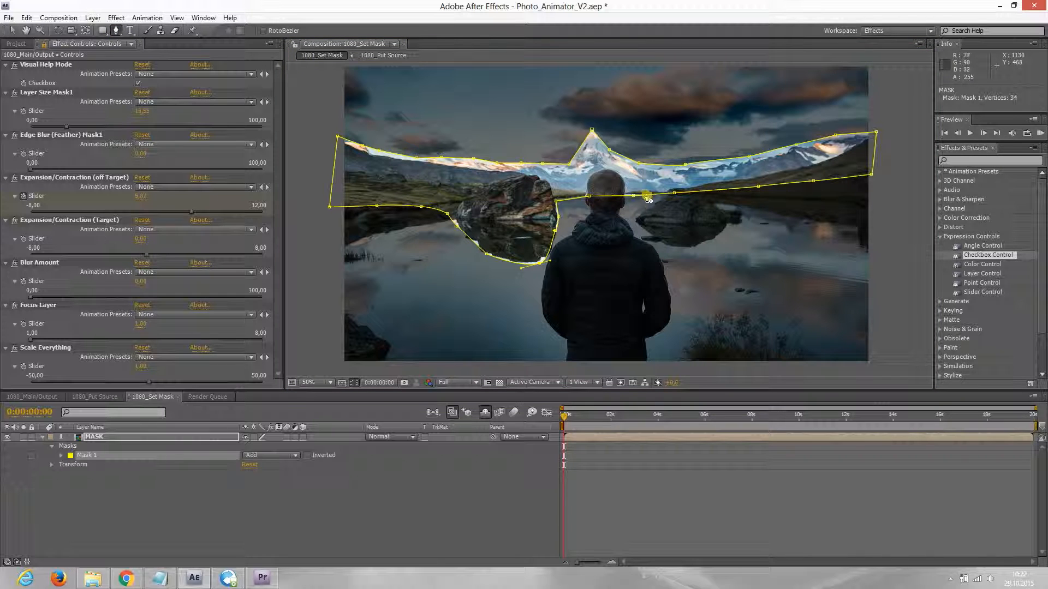
{"action": "left_click", "coordinate": [696, 195]}
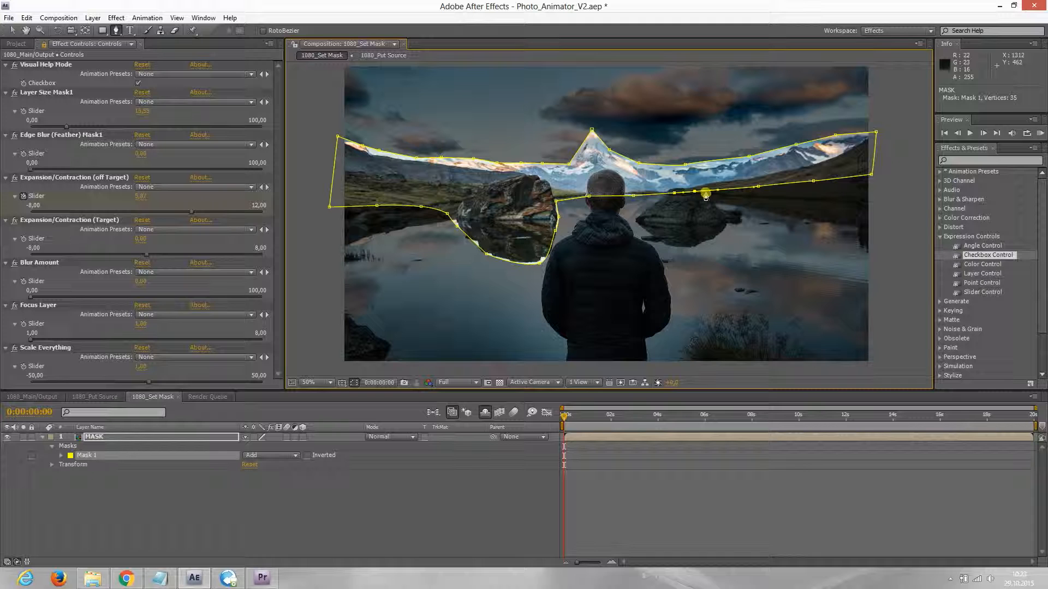
{"action": "left_click", "coordinate": [705, 193]}
{"action": "key", "text": "ctrl+z"}
{"action": "left_click", "coordinate": [712, 192]}
{"action": "left_click", "coordinate": [737, 190]}
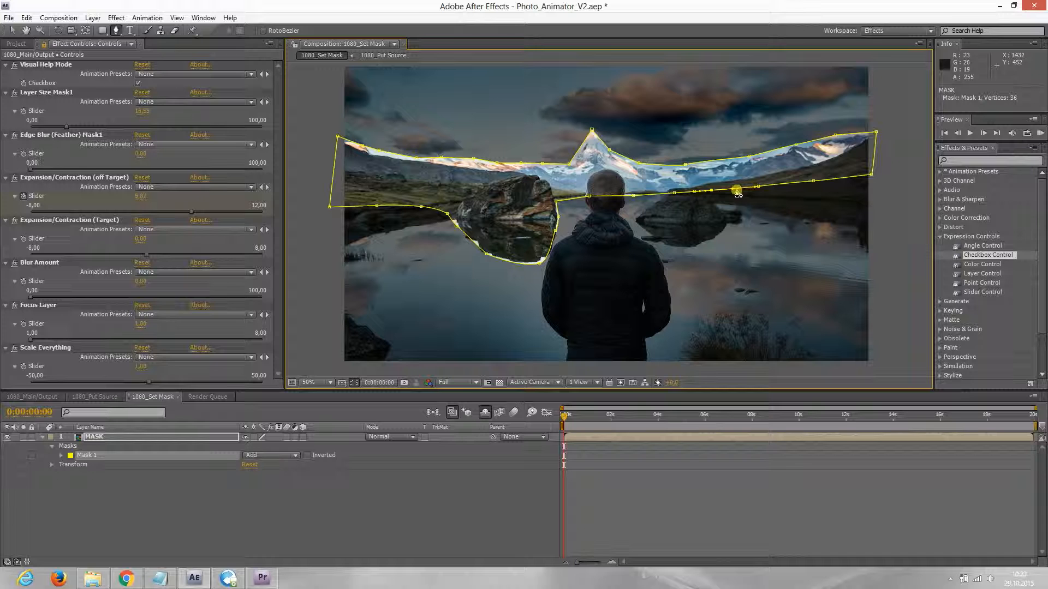
{"action": "left_click", "coordinate": [653, 195]}
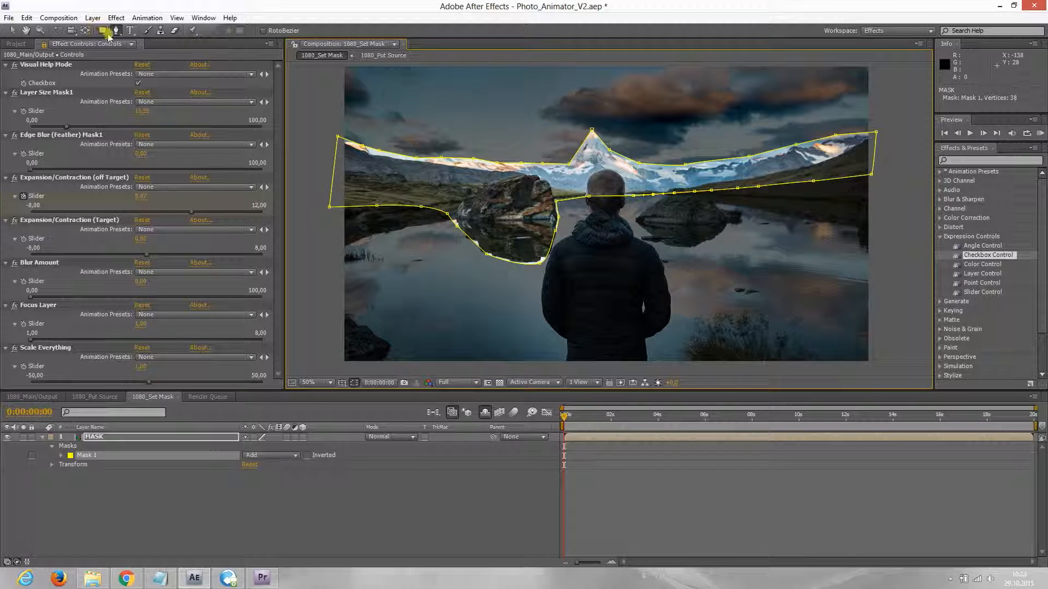
- Pull the mask's lower-edge vertices down to enclose the right rock and its reflection, tightening the shoreline beside it
{"action": "left_click", "coordinate": [12, 31]}
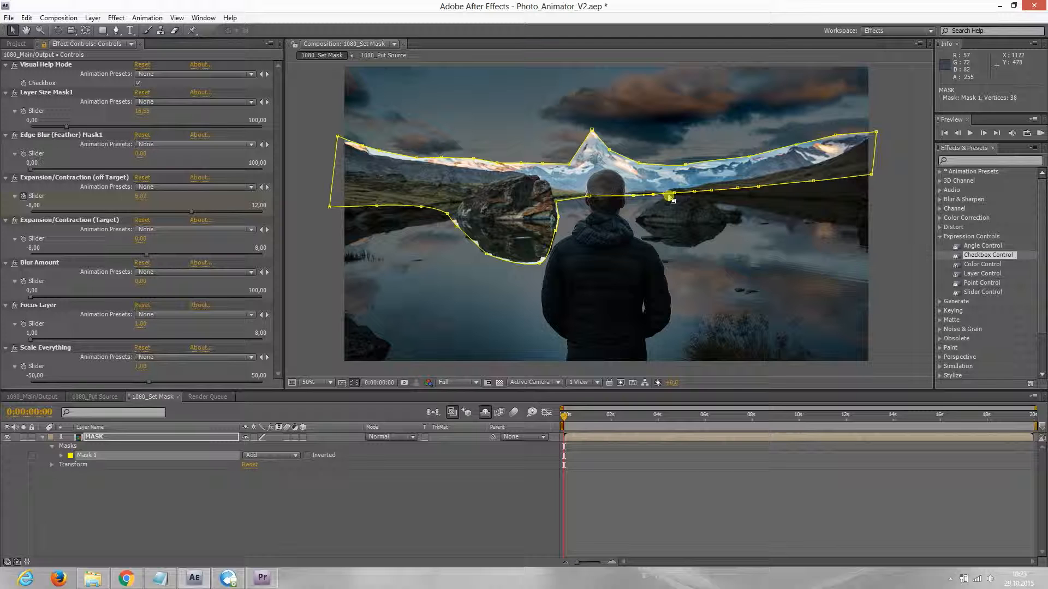
{"action": "left_click_drag", "start_coordinate": [653, 196], "coordinate": [639, 221]}
{"action": "left_click_drag", "start_coordinate": [694, 191], "coordinate": [674, 247]}
{"action": "left_click_drag", "start_coordinate": [711, 191], "coordinate": [705, 245]}
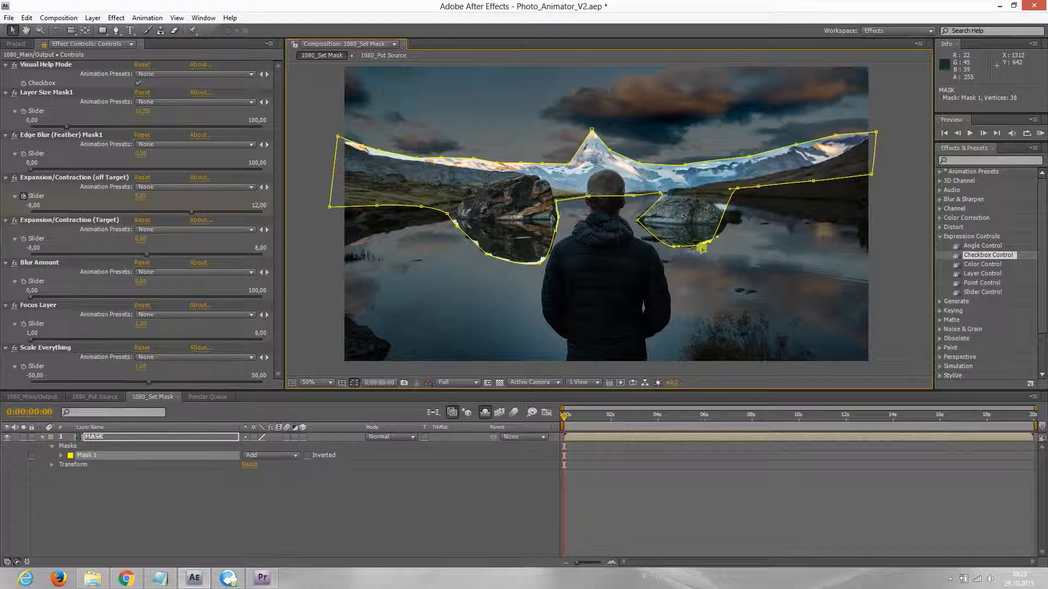
{"action": "left_click_drag", "start_coordinate": [738, 189], "coordinate": [728, 226]}
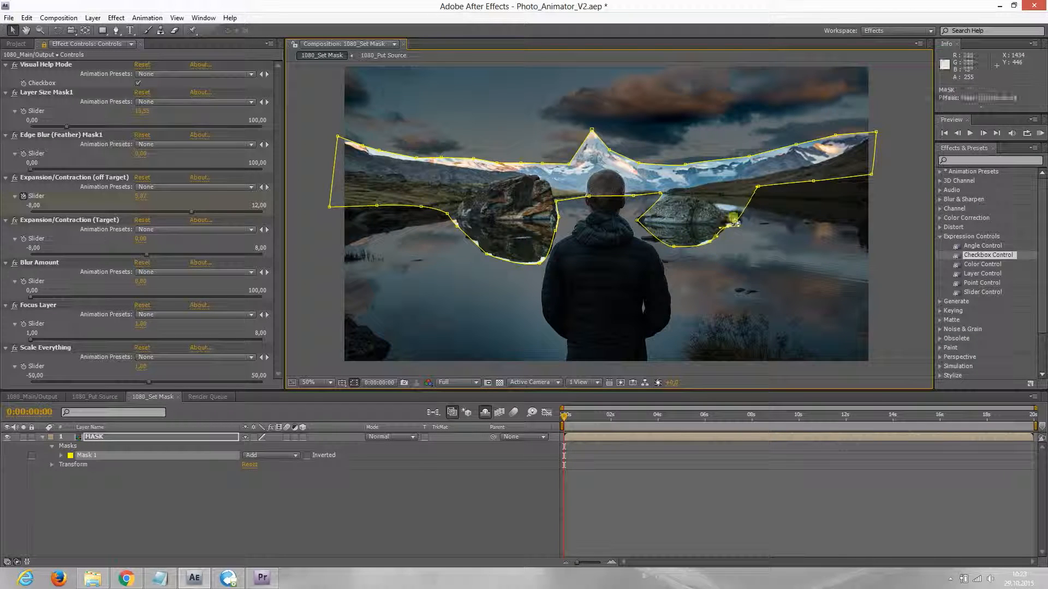
{"action": "left_click_drag", "start_coordinate": [758, 187], "coordinate": [701, 192]}
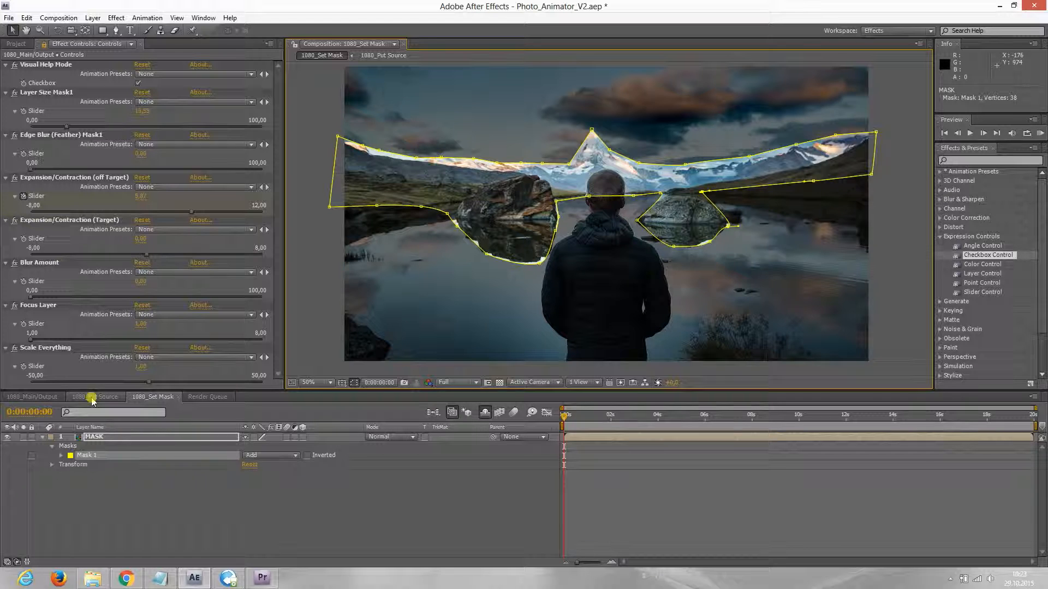
- In 1080_Main/Output, turn off Visual Help Mode, set Edge Blur (Feather) Mask1 to about 50, and preview the animation
{"action": "left_click", "coordinate": [35, 397]}
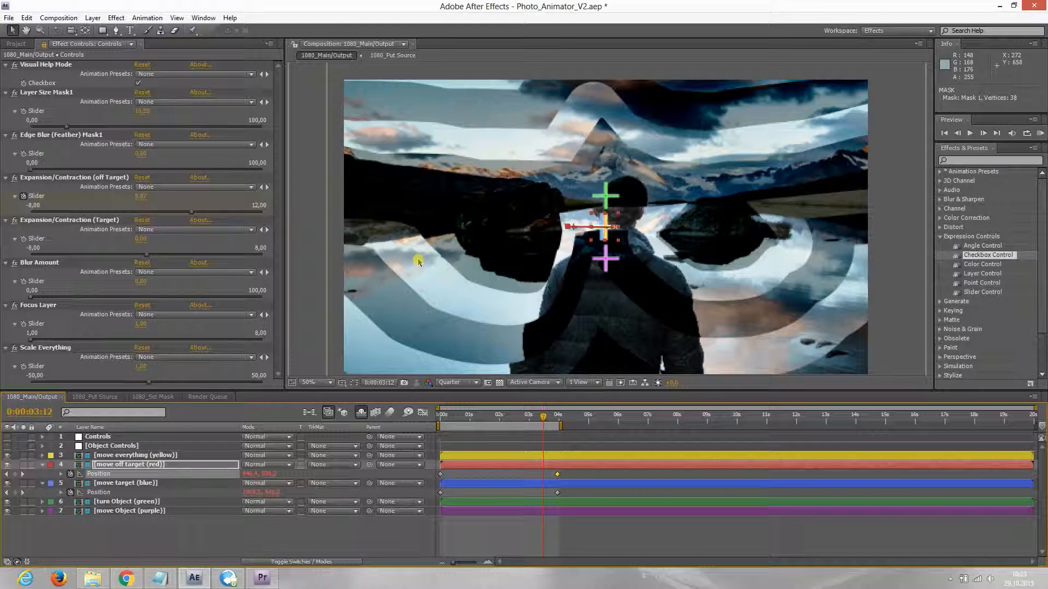
{"action": "left_click", "coordinate": [139, 85]}
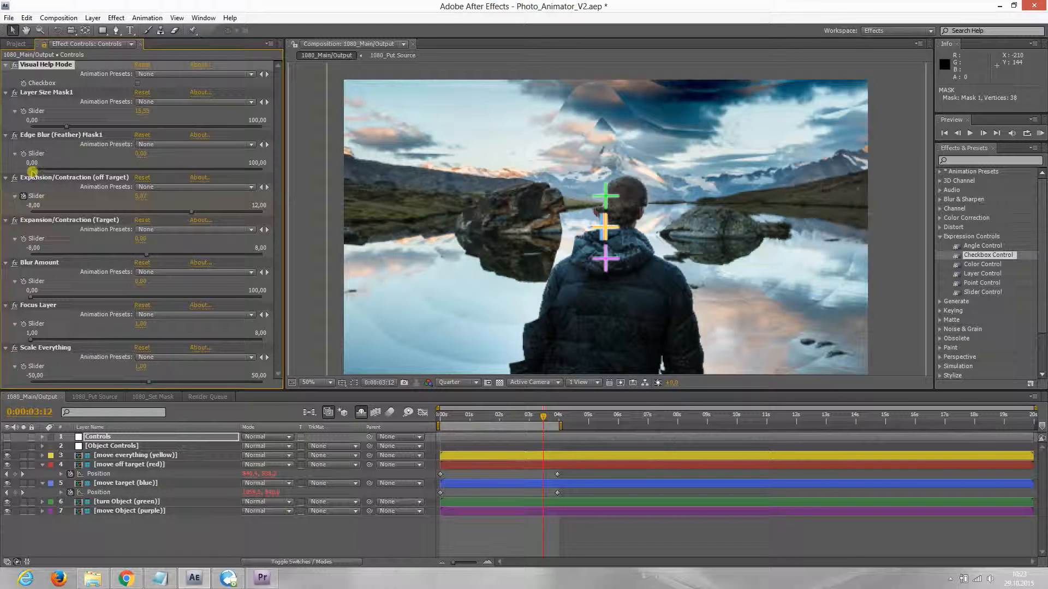
{"action": "left_click_drag", "start_coordinate": [33, 170], "coordinate": [146, 163]}
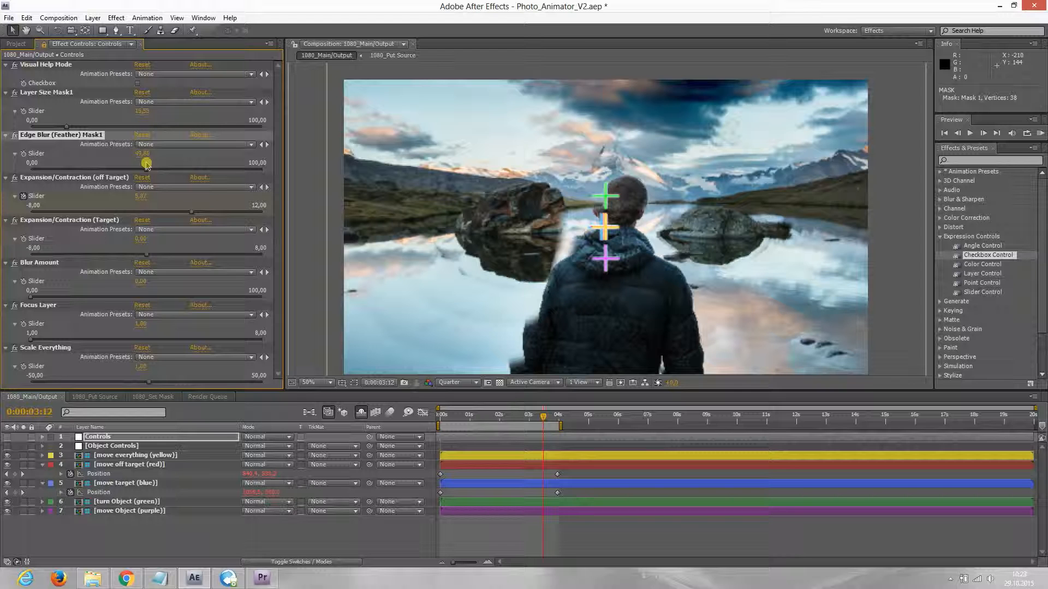
{"action": "key", "text": "KP_0"}
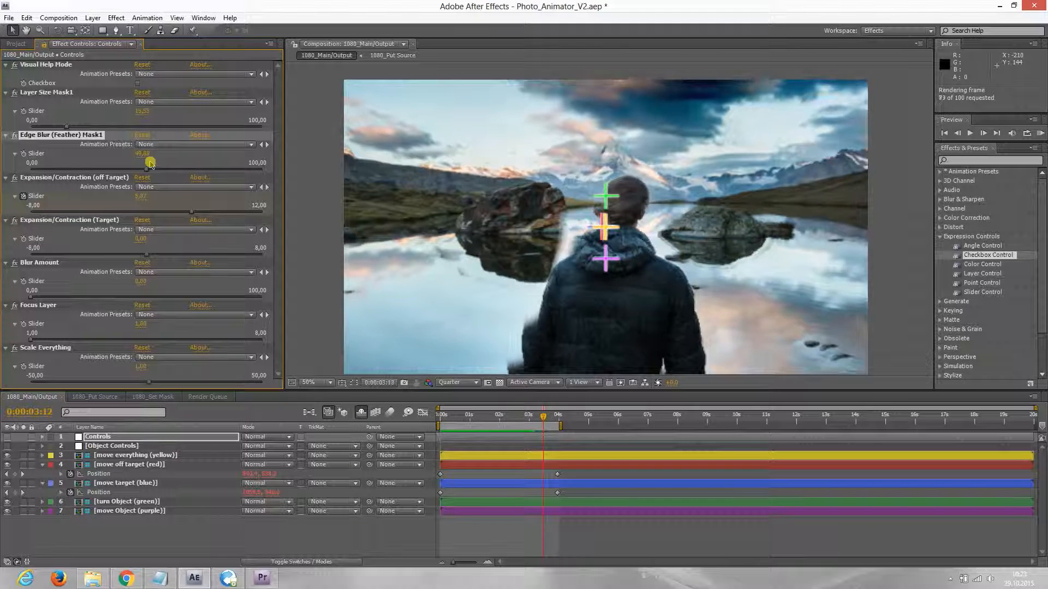
{"action": "key", "text": "space"}
{"action": "left_click_drag", "start_coordinate": [534, 419], "coordinate": [555, 418]}
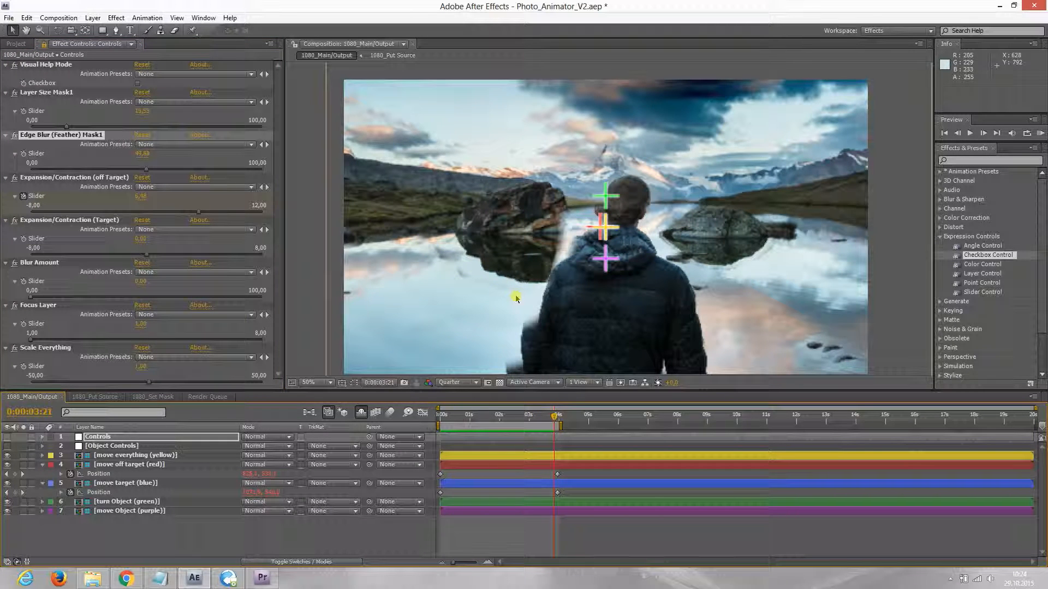
- In 1080_Set Mask, shift the mask's edge slightly outward around the left rock's reflection
{"action": "left_click", "coordinate": [84, 397]}
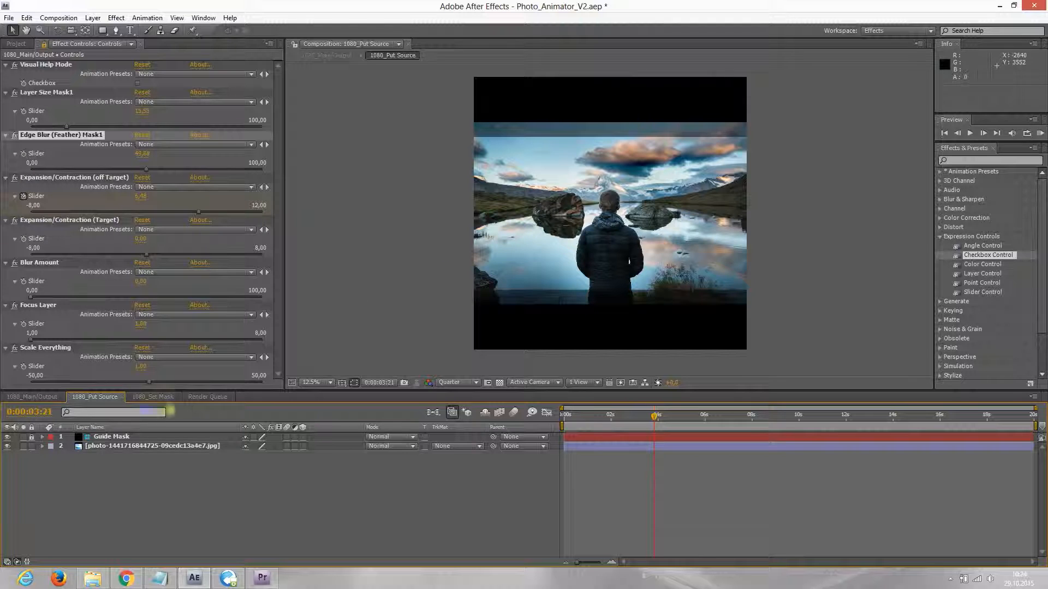
{"action": "left_click", "coordinate": [159, 398]}
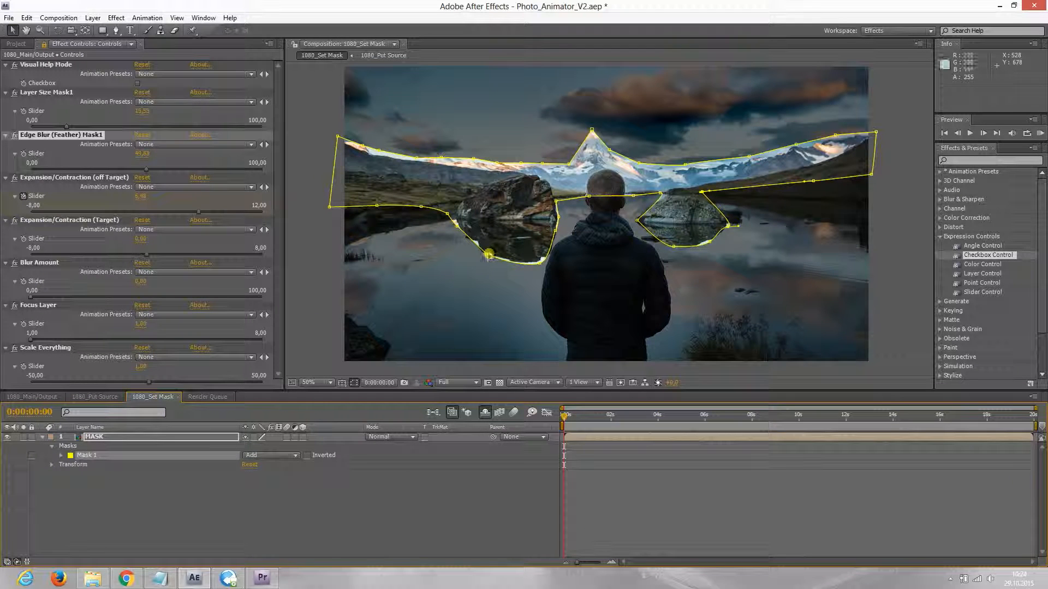
{"action": "left_click_drag", "start_coordinate": [480, 252], "coordinate": [464, 234]}
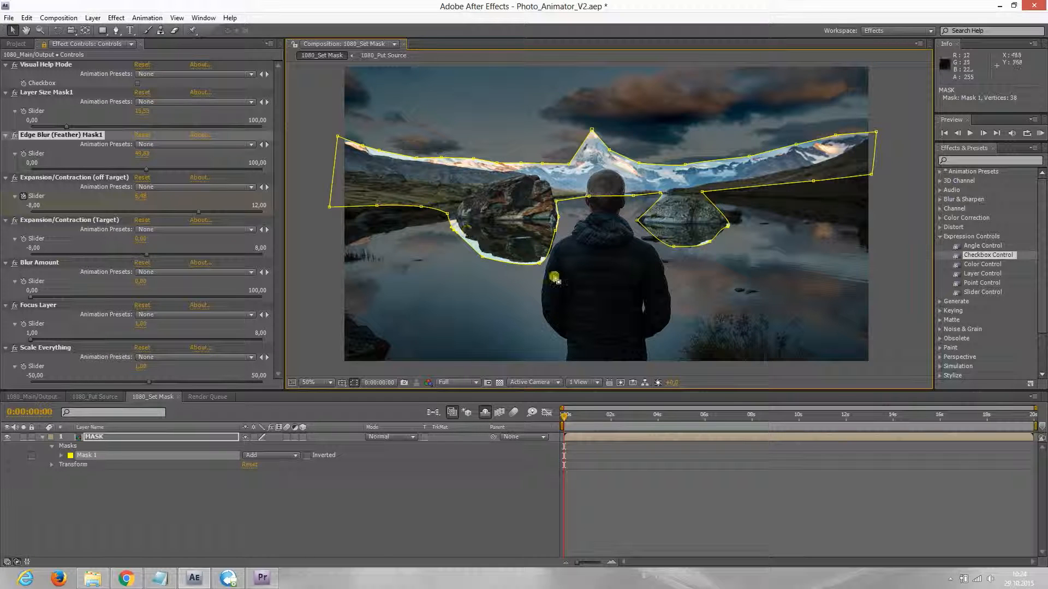
- Preview the 1080_Main/Output animation to check the revised mask, and return to the first frame
{"action": "left_click", "coordinate": [32, 396]}
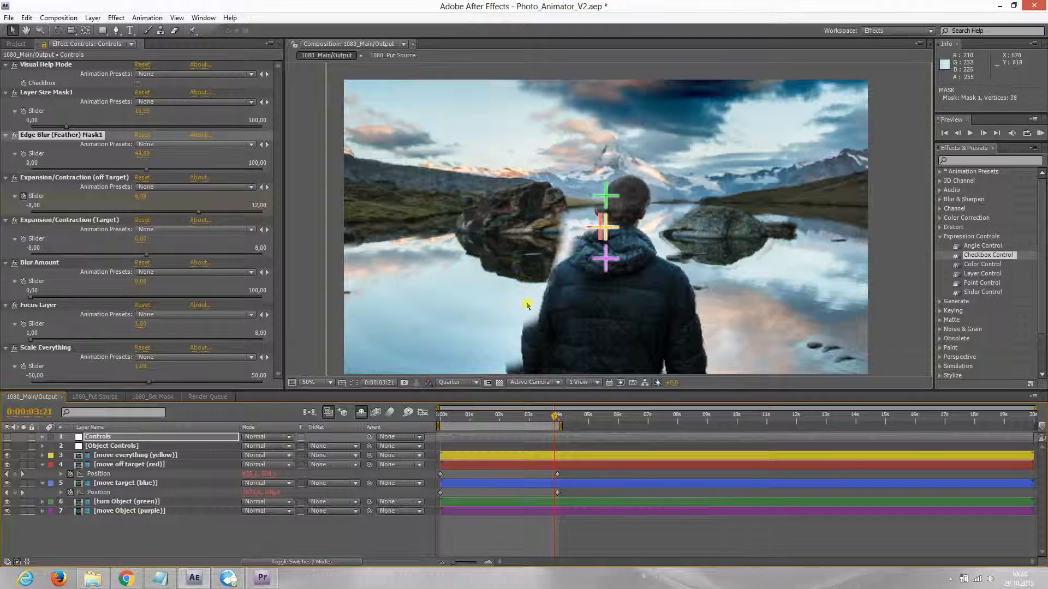
{"action": "key", "text": "space"}
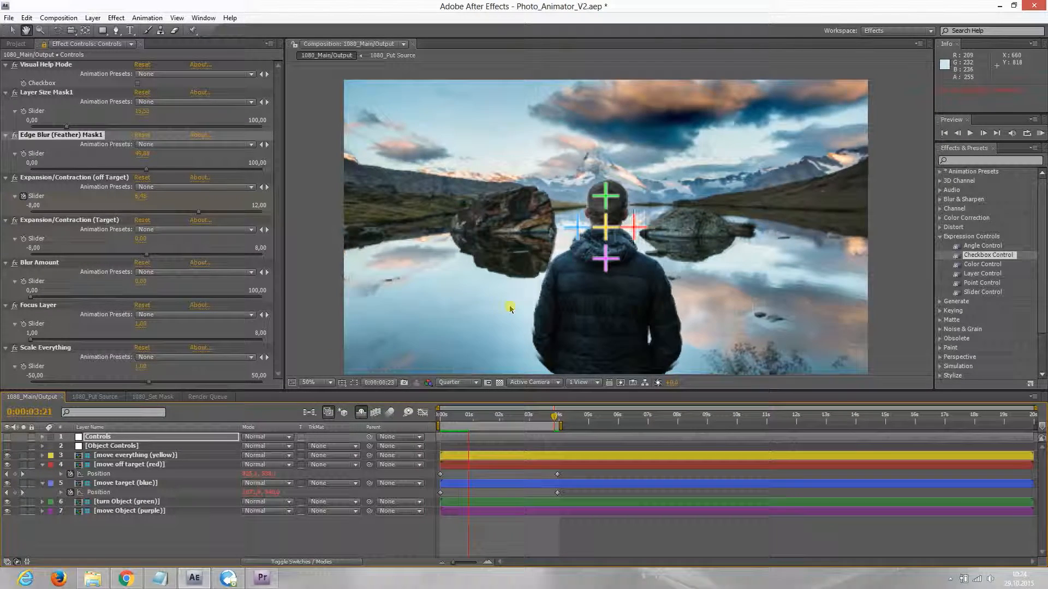
{"action": "key", "text": "space"}
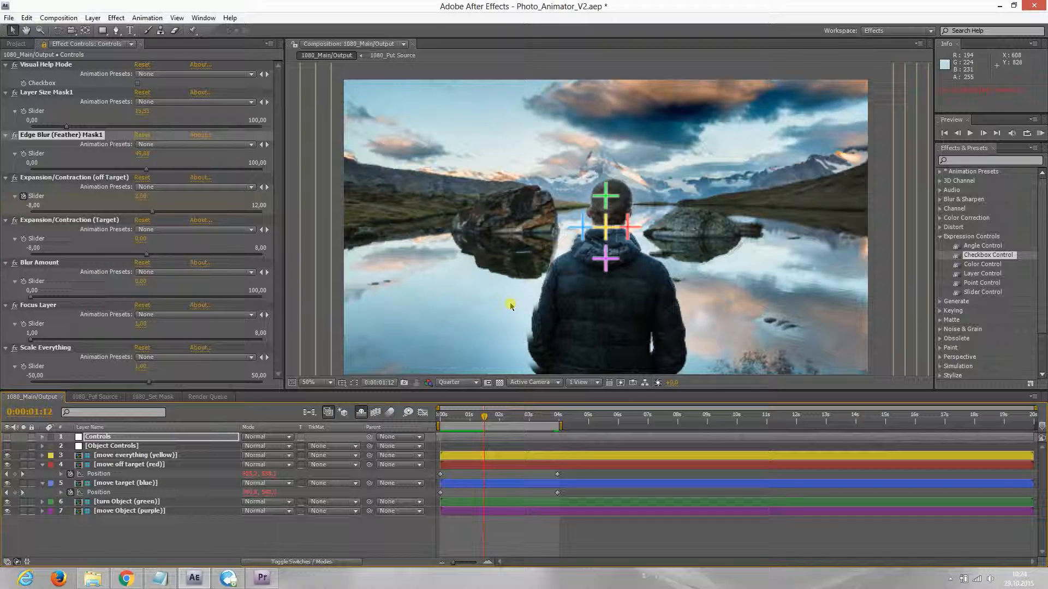
{"action": "left_click_drag", "start_coordinate": [479, 419], "coordinate": [433, 414]}
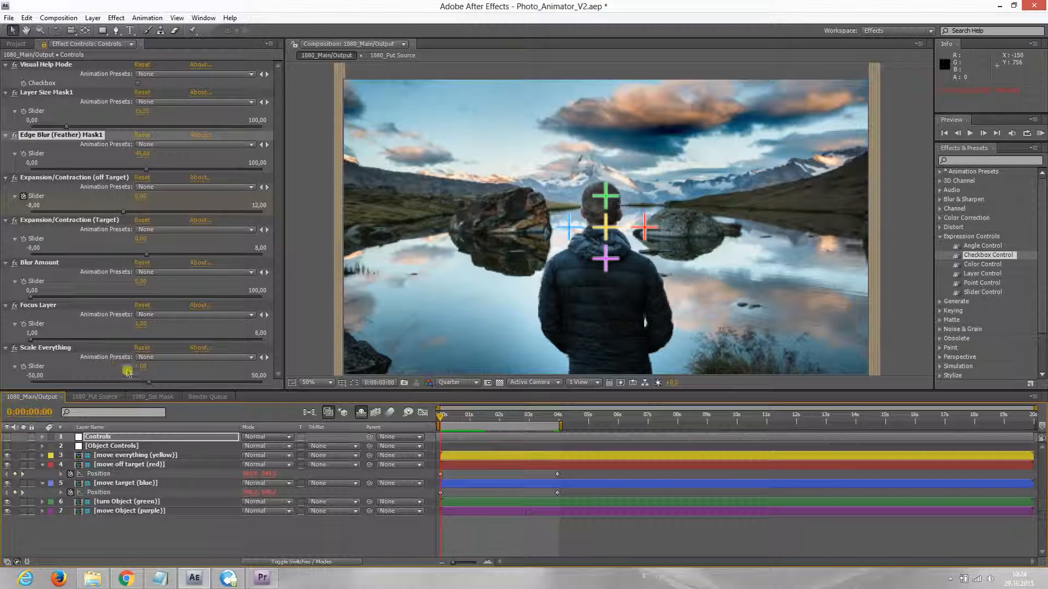
- In 1080_Set Mask, start a second Pen mask on the MASK layer, tracing the man's left side from the frame's lower edge to his neck
{"action": "left_click", "coordinate": [164, 397]}
{"action": "left_click", "coordinate": [116, 31]}
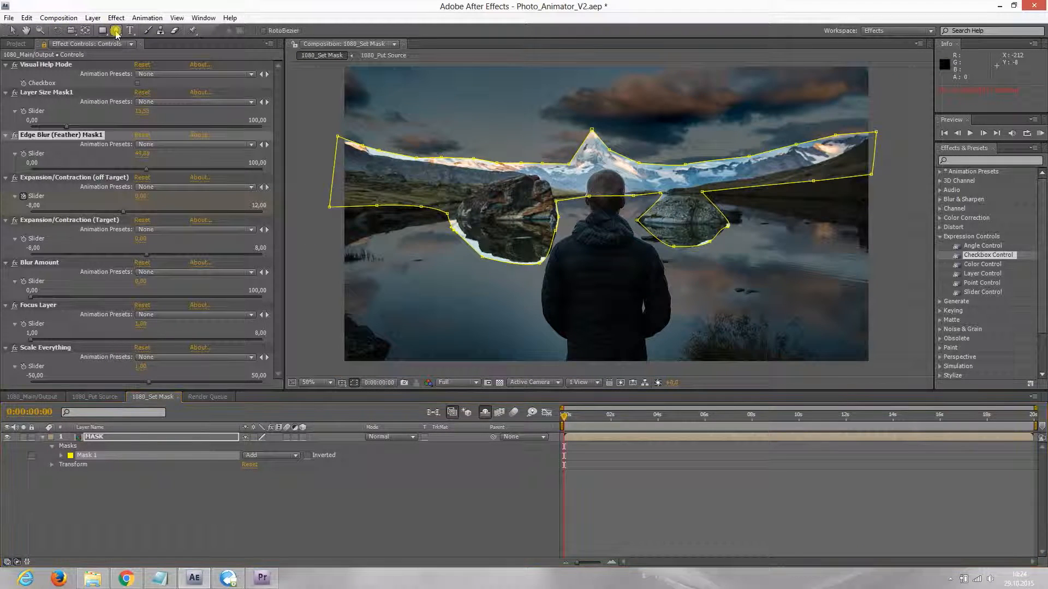
{"action": "left_click", "coordinate": [96, 439]}
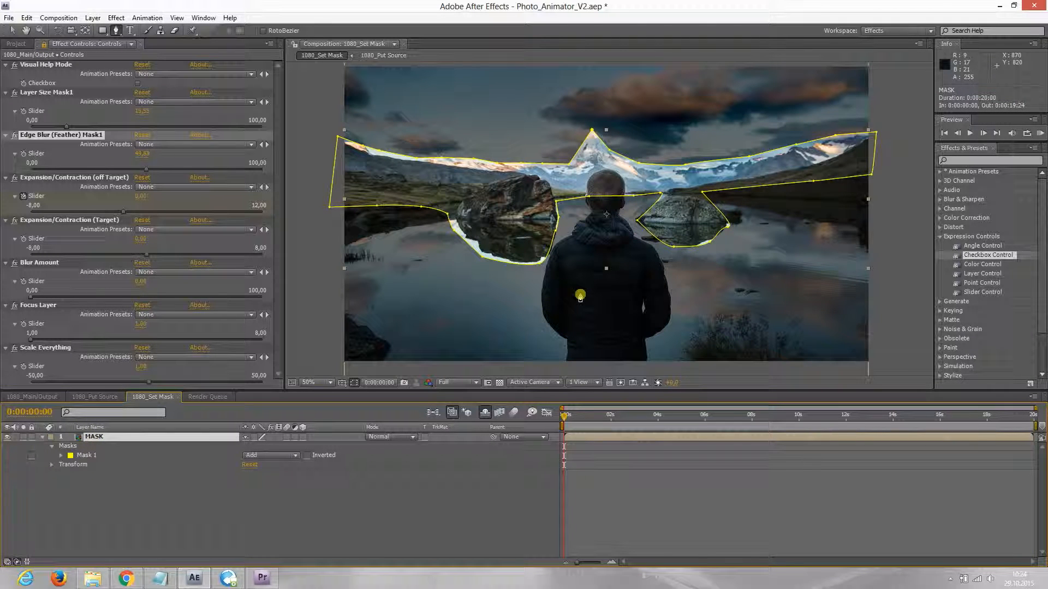
{"action": "left_click", "coordinate": [563, 364]}
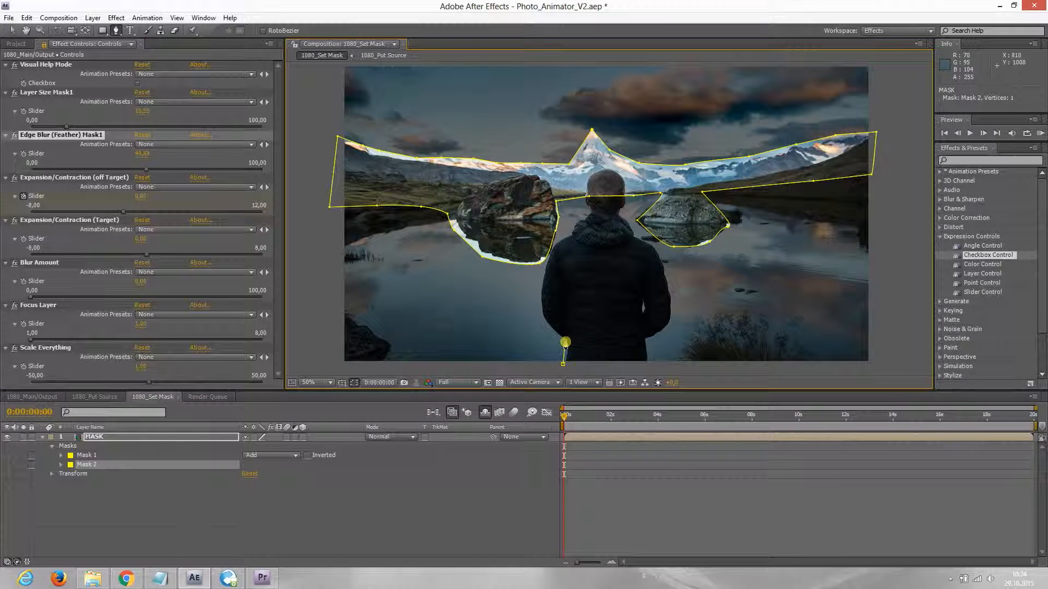
{"action": "left_click", "coordinate": [543, 322]}
{"action": "left_click", "coordinate": [541, 281]}
{"action": "left_click", "coordinate": [552, 245]}
{"action": "left_click", "coordinate": [567, 236]}
{"action": "left_click", "coordinate": [576, 221]}
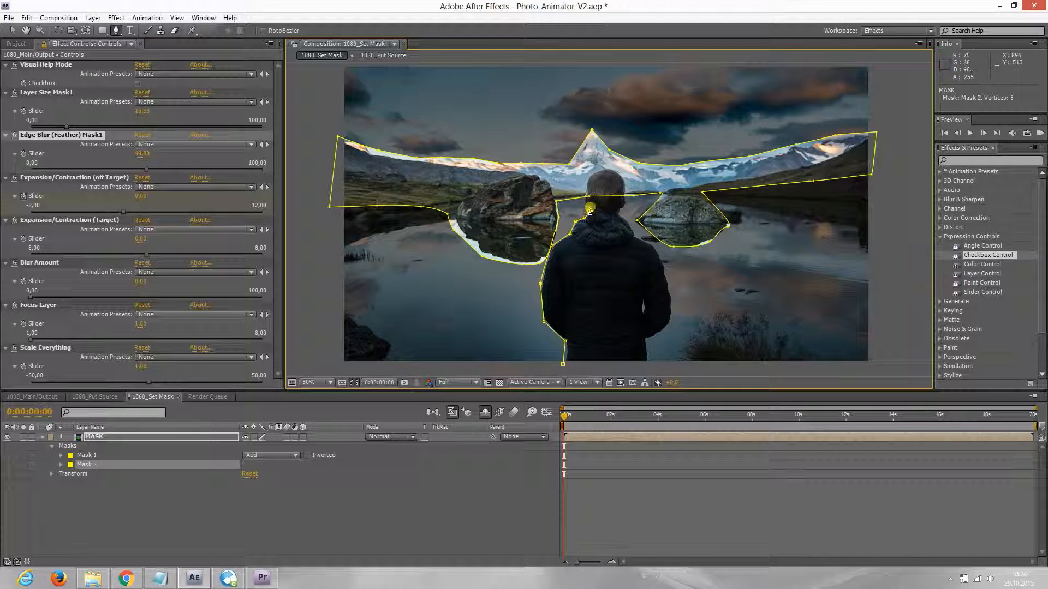
{"action": "left_click", "coordinate": [585, 204]}
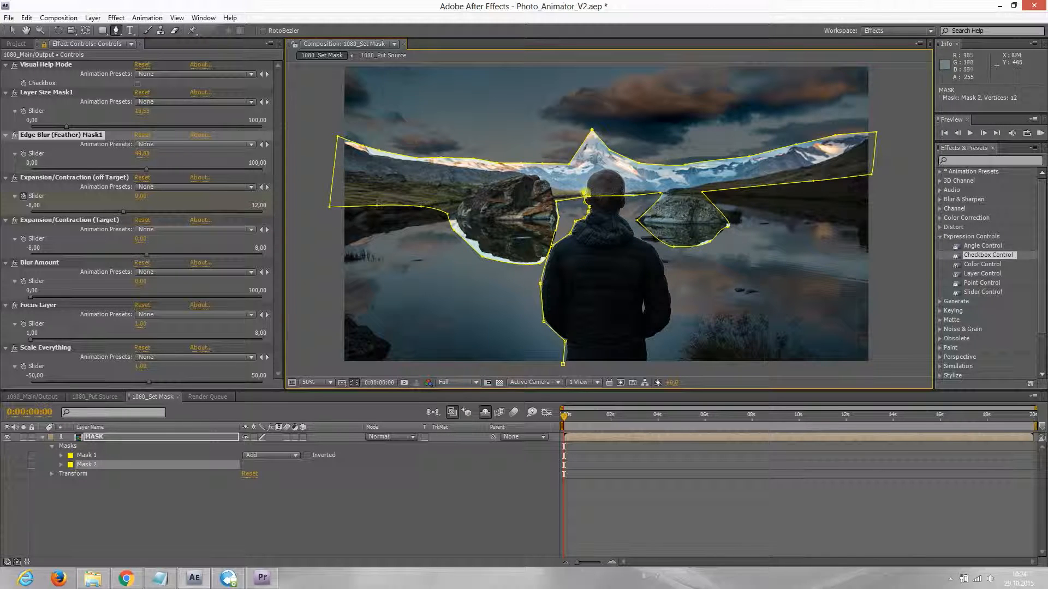
- Continue the second mask around the man's head and down his right side, closing it below the frame
{"action": "left_click", "coordinate": [592, 173]}
{"action": "left_click", "coordinate": [625, 194]}
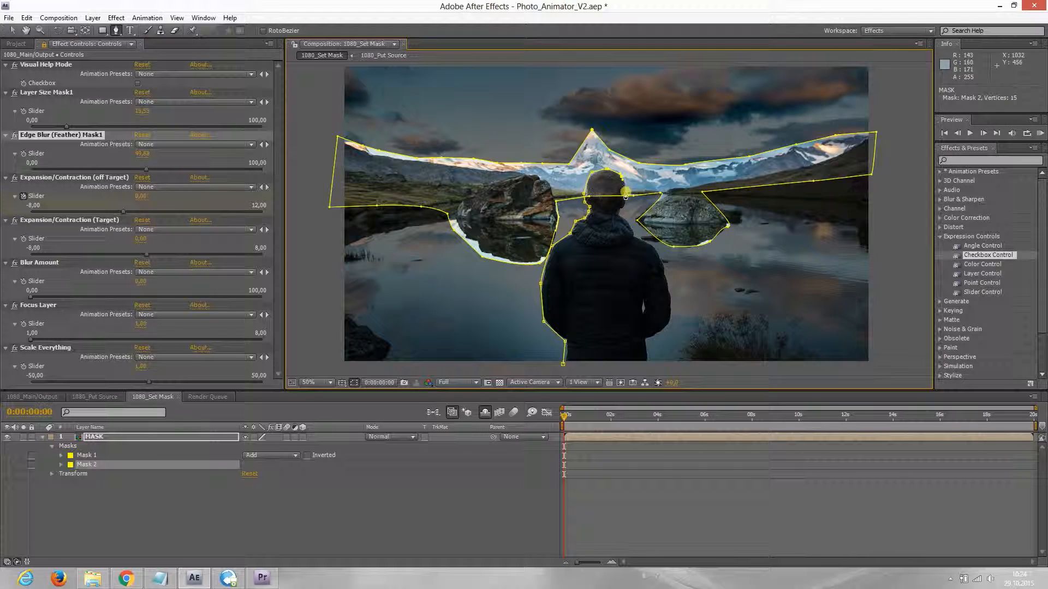
{"action": "left_click", "coordinate": [624, 205]}
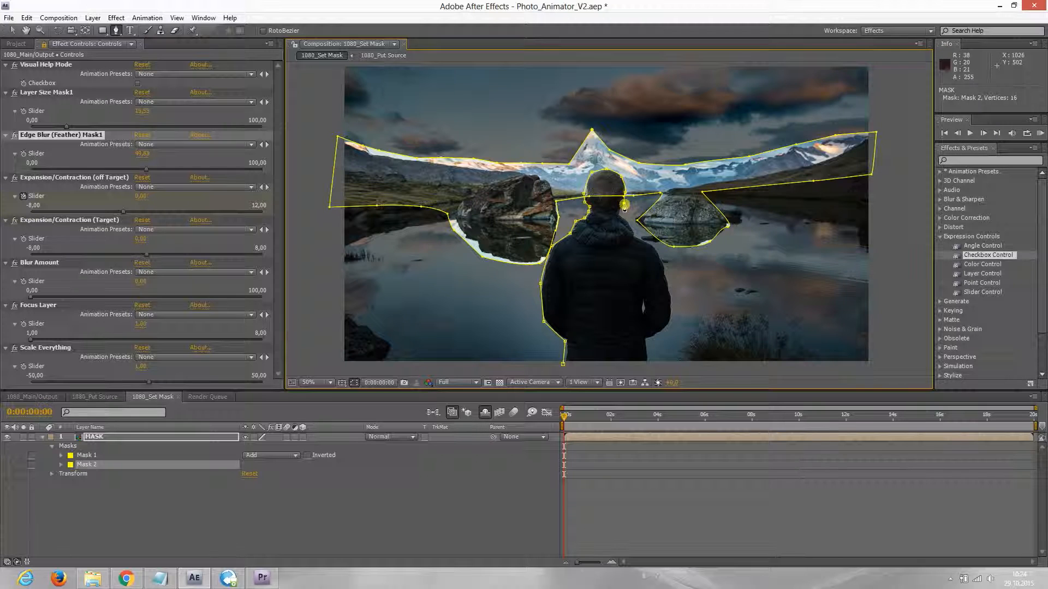
{"action": "left_click", "coordinate": [623, 211]}
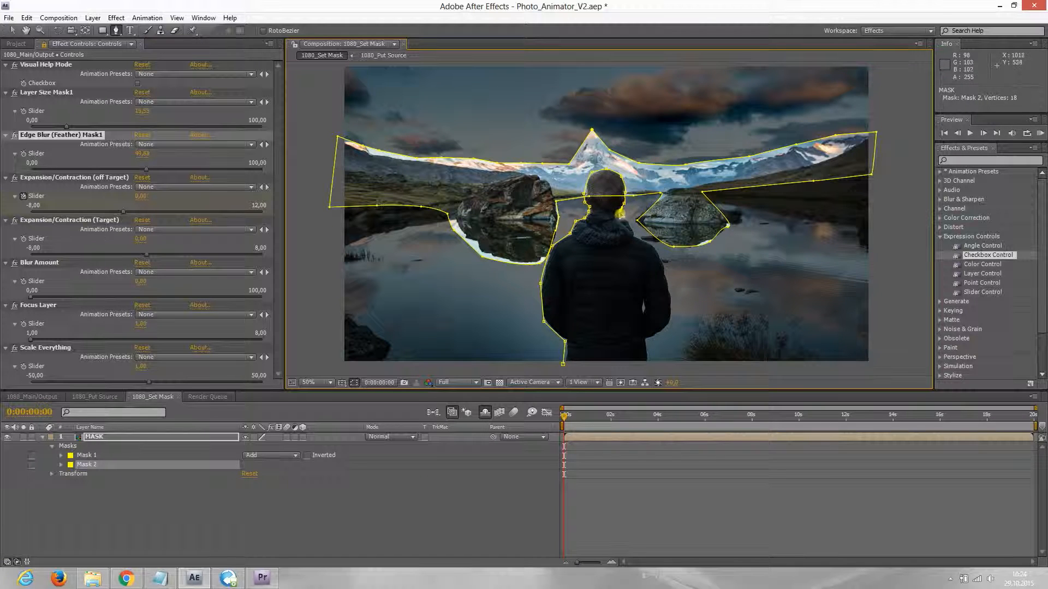
{"action": "left_click", "coordinate": [647, 245]}
{"action": "left_click", "coordinate": [662, 260]}
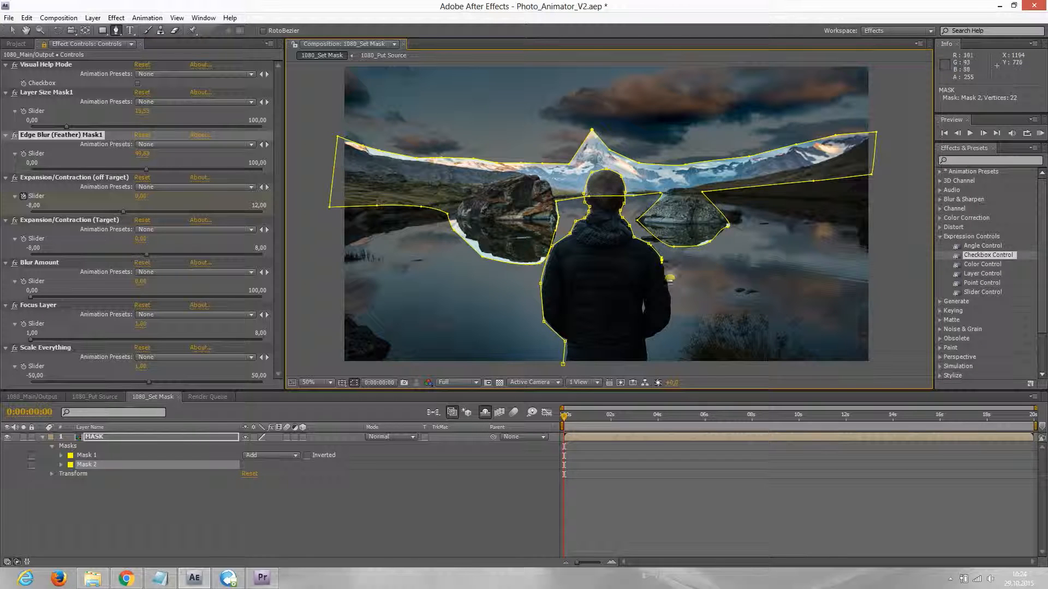
{"action": "left_click", "coordinate": [671, 312]}
{"action": "left_click", "coordinate": [660, 335]}
{"action": "left_click", "coordinate": [646, 367]}
{"action": "left_click", "coordinate": [564, 366]}
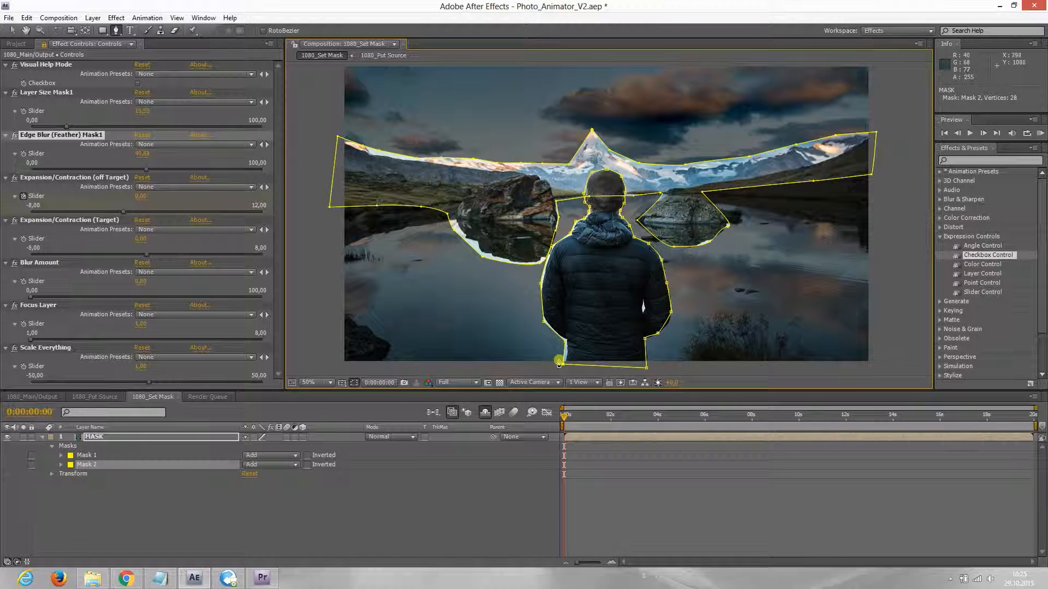
- In 1080_Main/Output, turn on Visual Help Mode and unlock the effect settings to show those of the Object Controls layer
{"action": "left_click", "coordinate": [36, 397]}
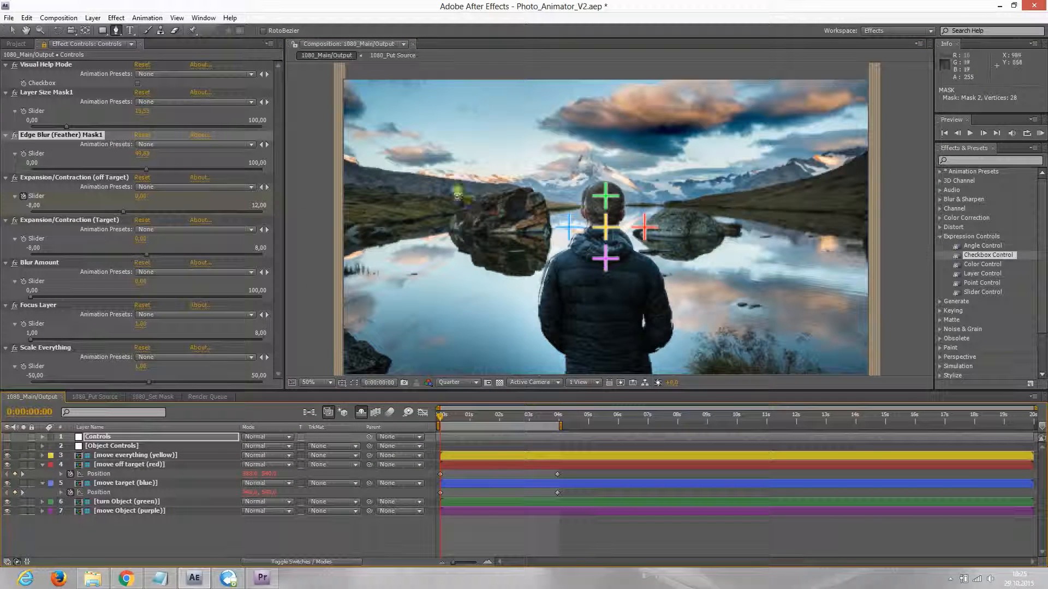
{"action": "left_click", "coordinate": [138, 83]}
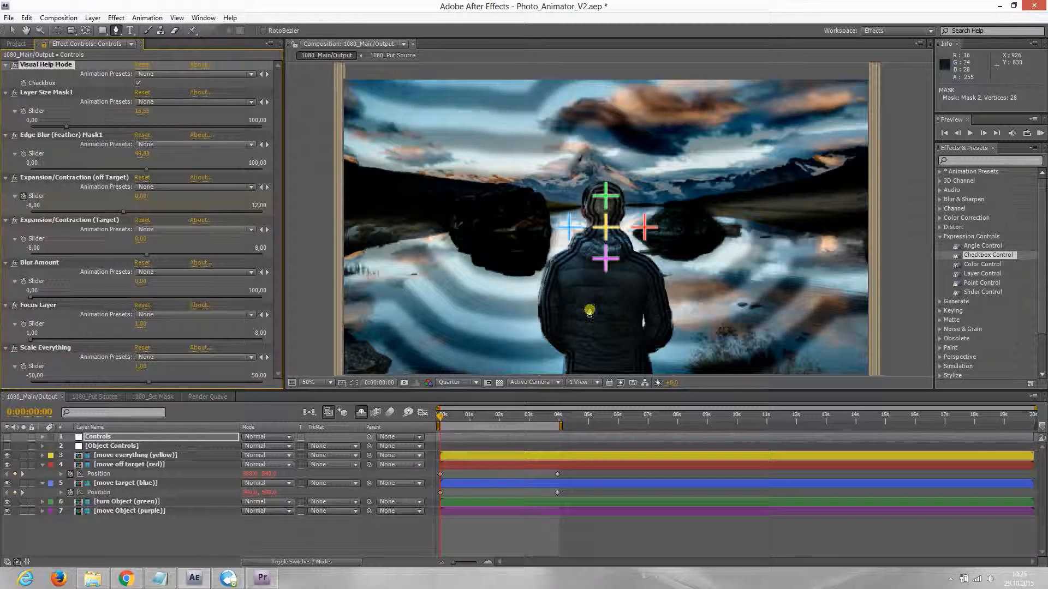
{"action": "left_click", "coordinate": [448, 416]}
{"action": "mouse_move", "coordinate": [446, 417]}
{"action": "left_mouse_down"}
{"action": "mouse_move", "coordinate": [421, 413]}
{"action": "mouse_move", "coordinate": [564, 412]}
{"action": "mouse_move", "coordinate": [420, 410]}
{"action": "mouse_move", "coordinate": [521, 410]}
{"action": "mouse_move", "coordinate": [431, 411]}
{"action": "left_mouse_up"}
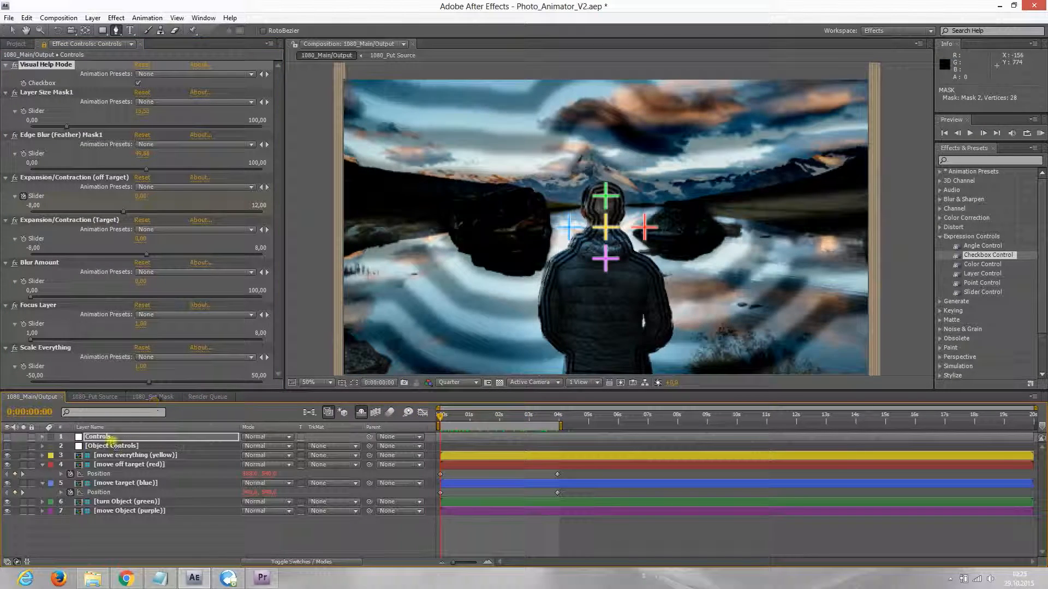
{"action": "left_click", "coordinate": [112, 445]}
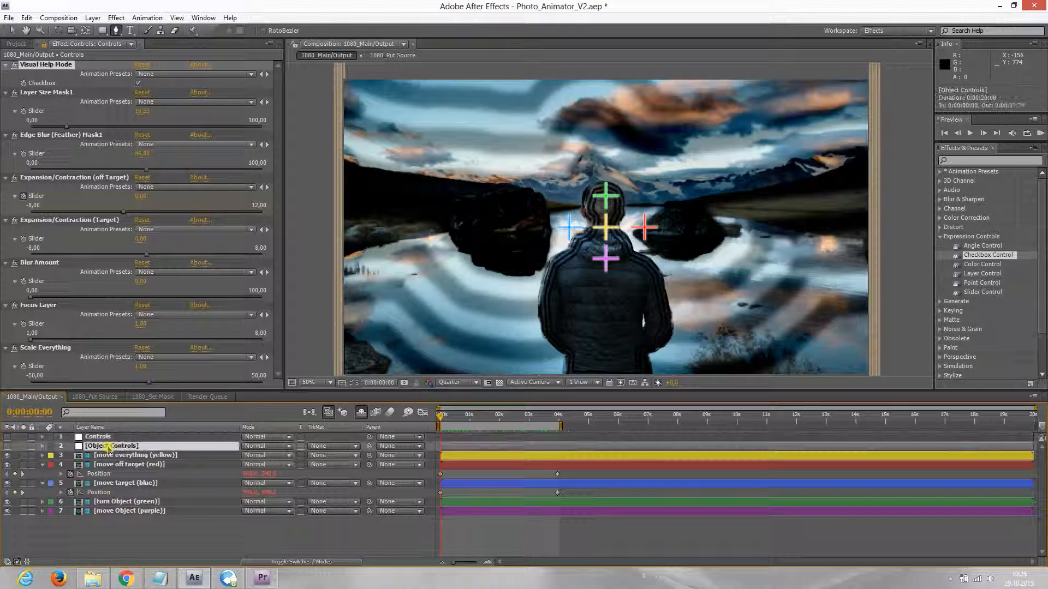
{"action": "left_click", "coordinate": [43, 45]}
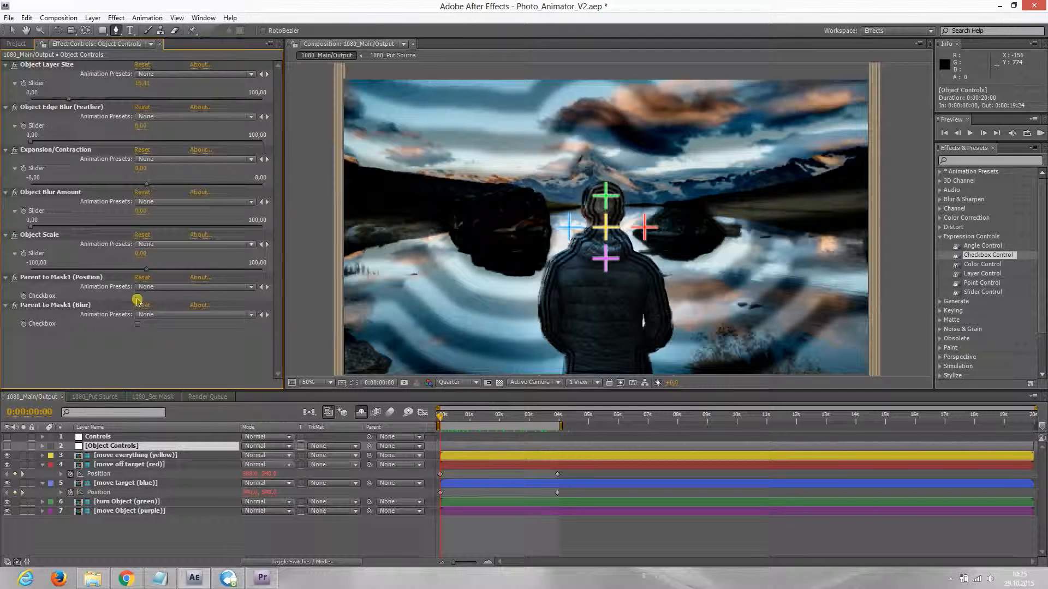
- Try Parent to Mask1 (Position) on the object at the start of the timeline, and turn it off again
{"action": "left_click", "coordinate": [137, 297]}
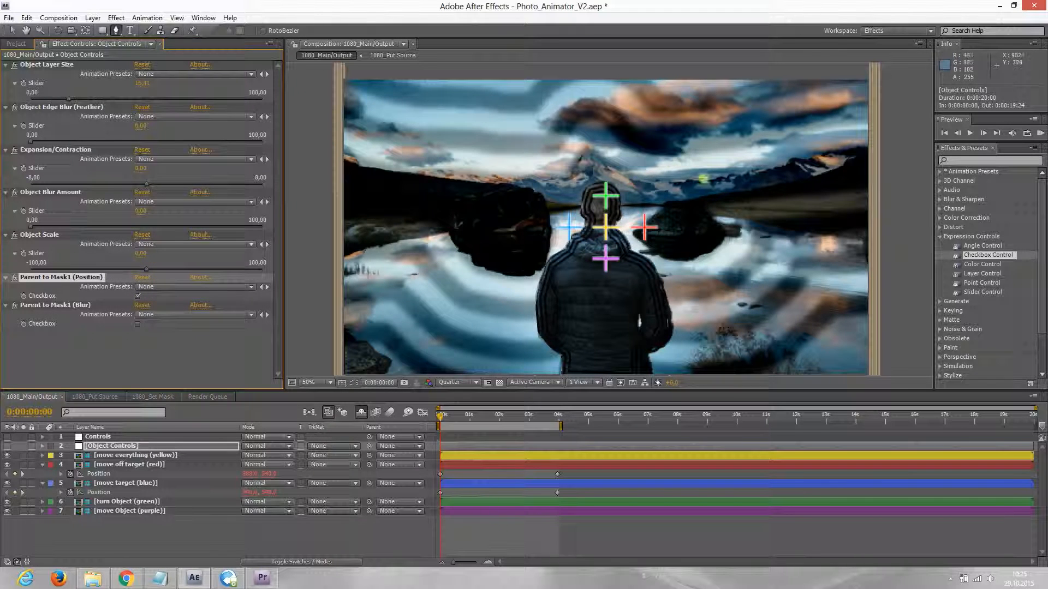
{"action": "mouse_move", "coordinate": [440, 414]}
{"action": "left_mouse_down"}
{"action": "mouse_move", "coordinate": [562, 414]}
{"action": "mouse_move", "coordinate": [423, 413]}
{"action": "left_mouse_up"}
{"action": "left_click", "coordinate": [137, 298]}
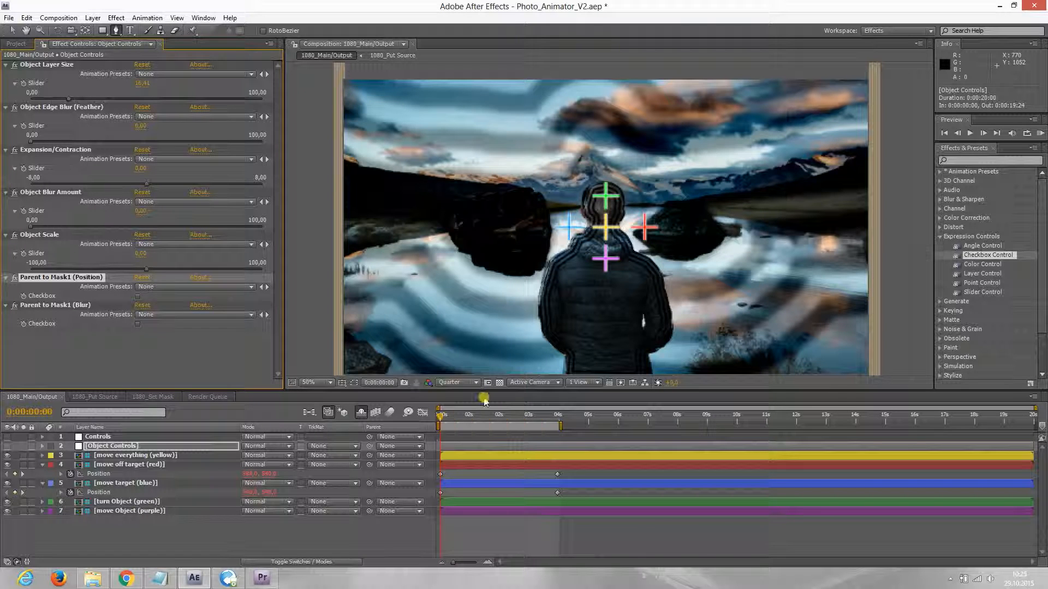
- At the timeline's start, raise Object Scale to about 6 and nudge the move Object (purple) control to position 952, 540
{"action": "left_click_drag", "start_coordinate": [443, 417], "coordinate": [425, 416]}
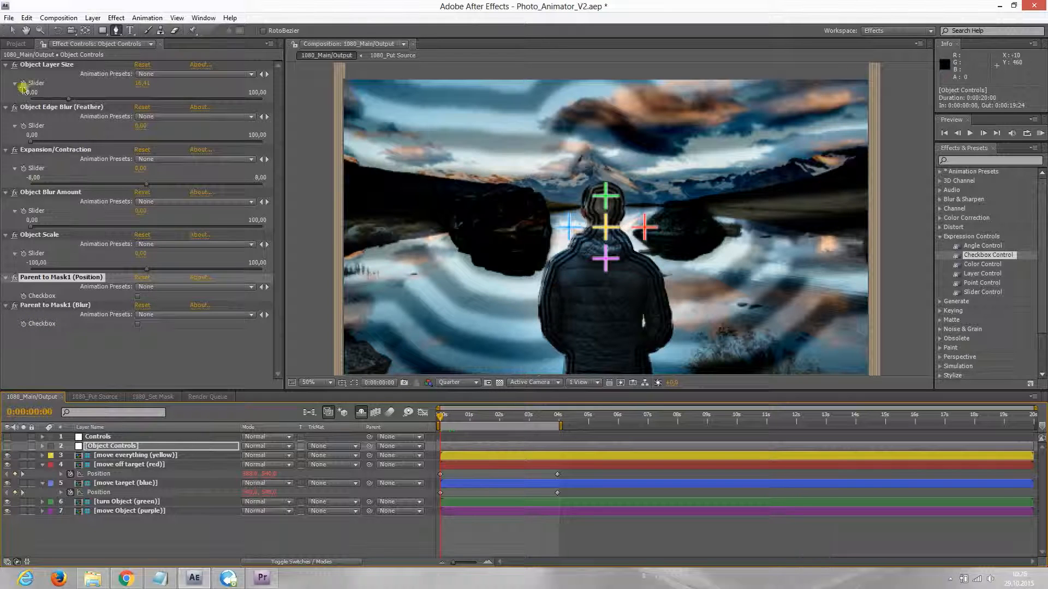
{"action": "left_click", "coordinate": [9, 32]}
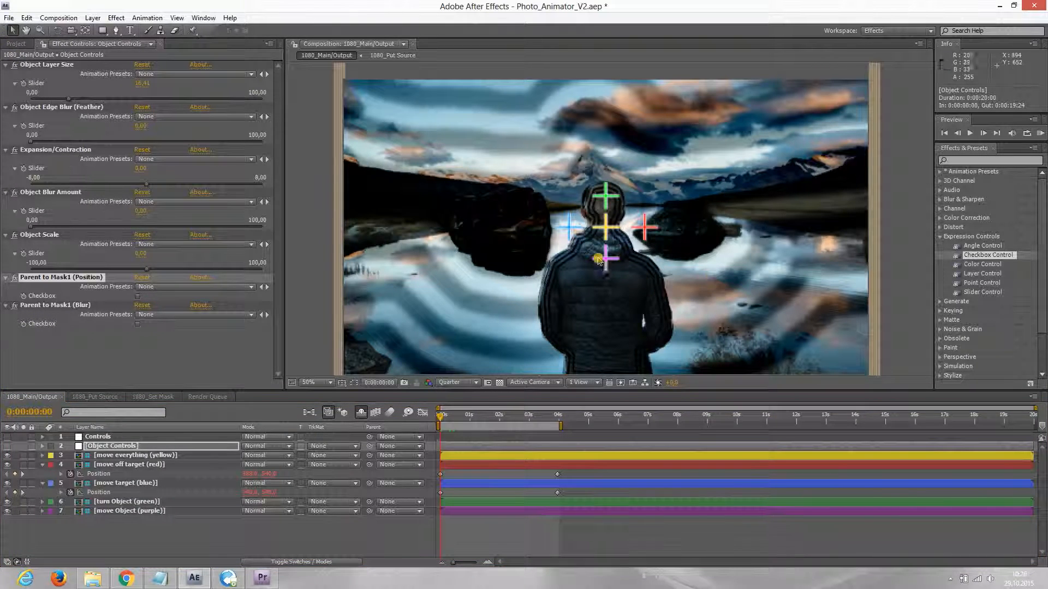
{"action": "left_click_drag", "start_coordinate": [609, 266], "coordinate": [607, 267]}
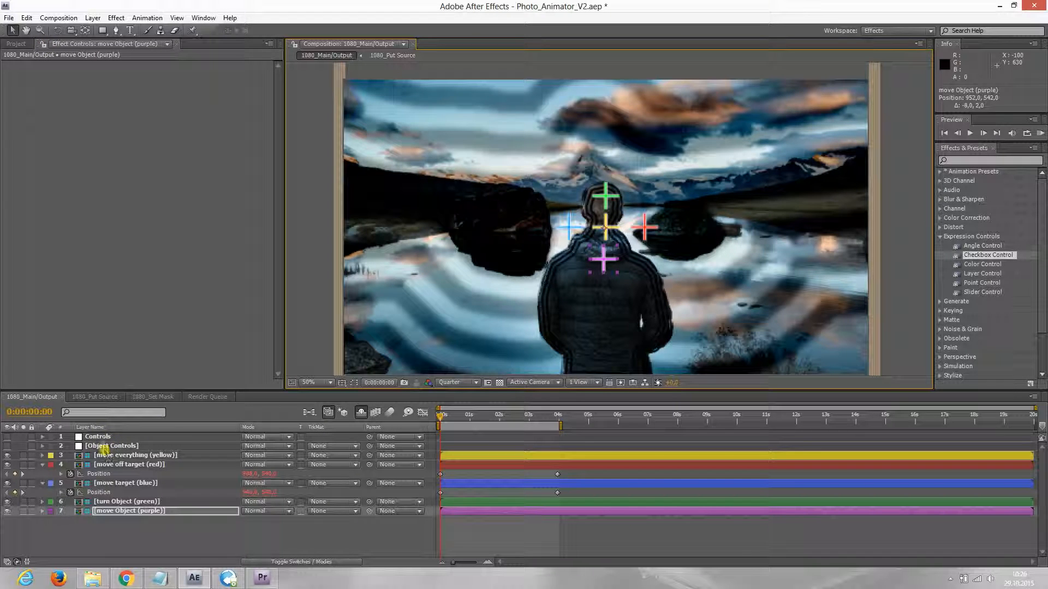
{"action": "left_click", "coordinate": [103, 446]}
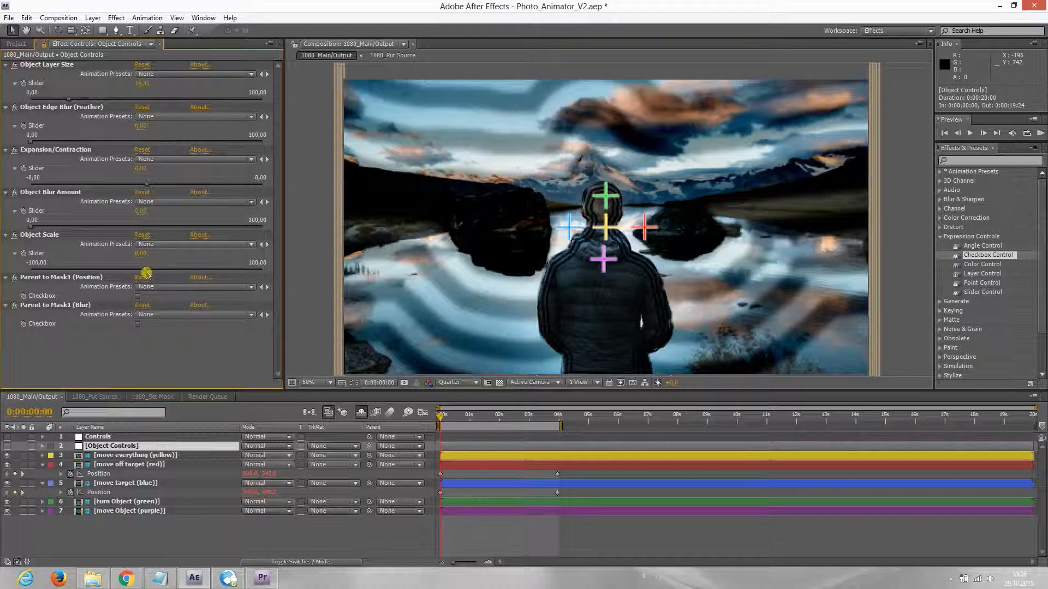
{"action": "left_click_drag", "start_coordinate": [146, 273], "coordinate": [153, 270]}
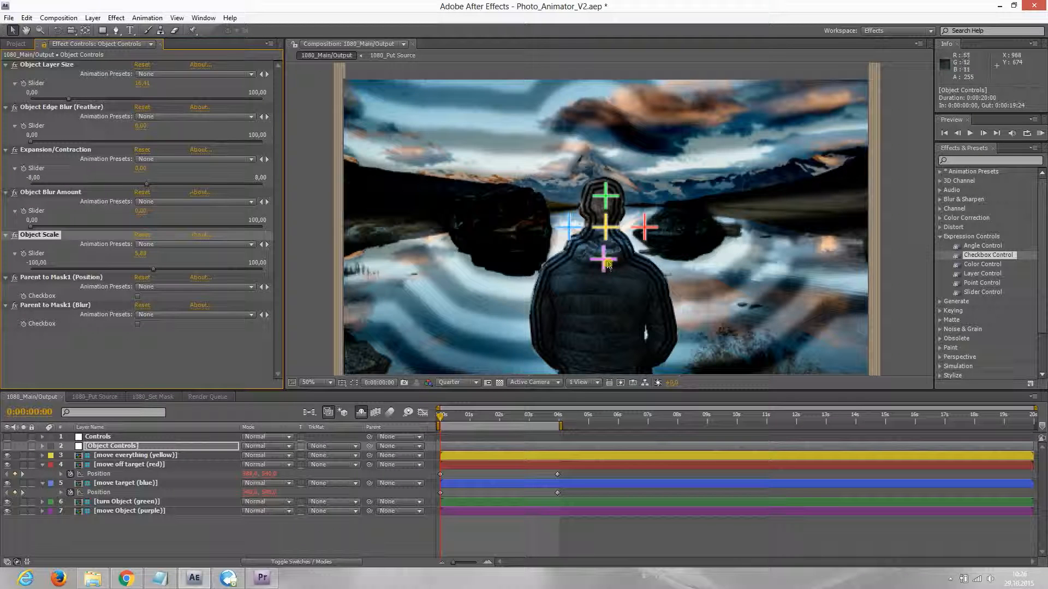
{"action": "left_click_drag", "start_coordinate": [601, 258], "coordinate": [608, 263]}
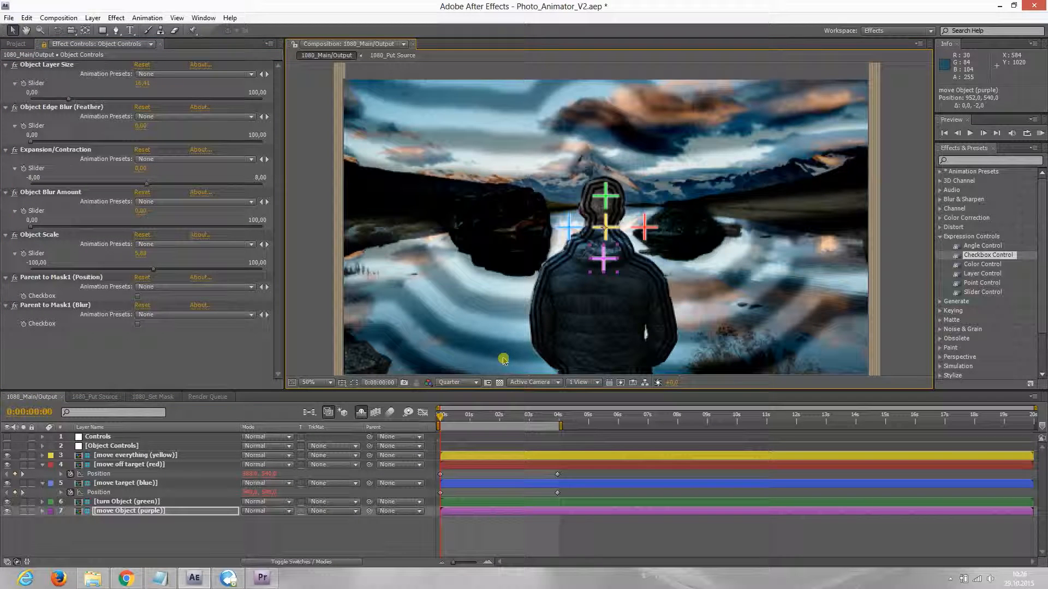
- Add starting keyframes at 0:00:00:00 for the move Object (purple) layer's Position and for Object Scale
{"action": "mouse_move", "coordinate": [440, 417]}
{"action": "left_mouse_down"}
{"action": "mouse_move", "coordinate": [549, 421]}
{"action": "mouse_move", "coordinate": [440, 417]}
{"action": "left_mouse_up"}
{"action": "left_click", "coordinate": [120, 513]}
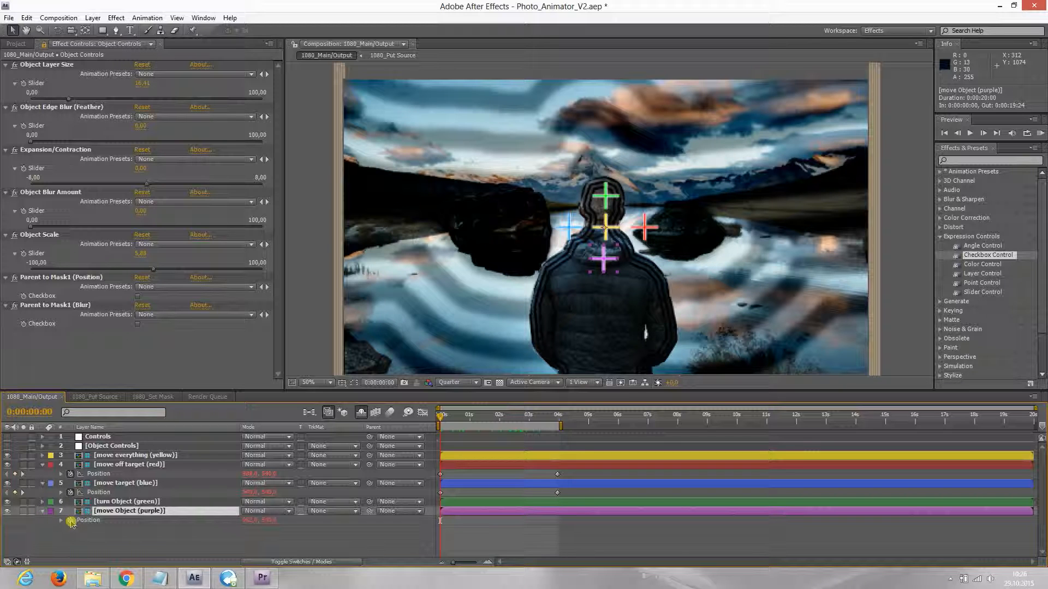
{"action": "left_click", "coordinate": [71, 521]}
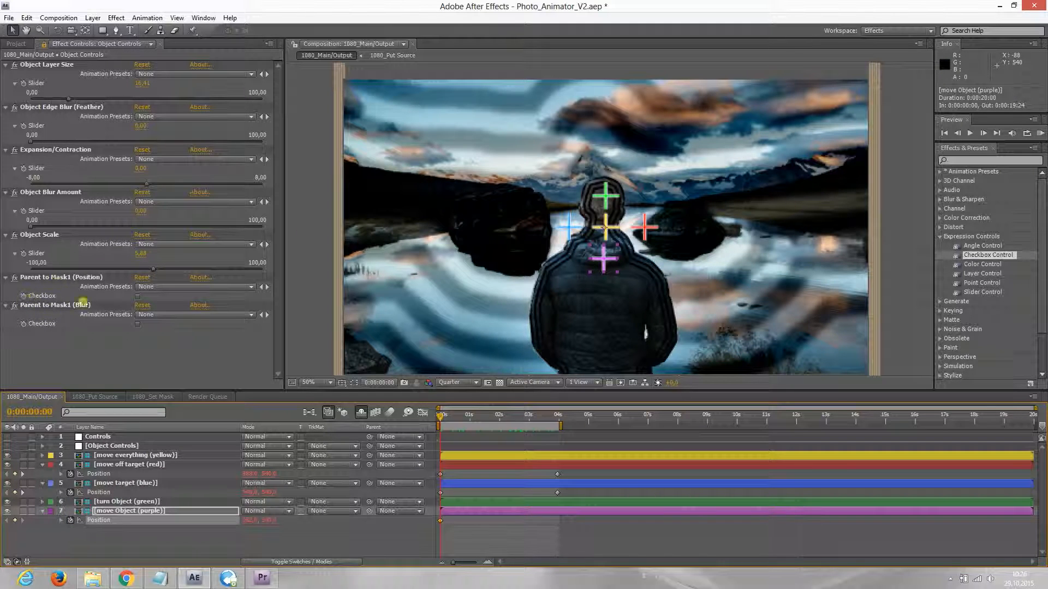
{"action": "left_click", "coordinate": [23, 254]}
{"action": "left_click", "coordinate": [631, 447]}
- At 0:00:03:24, keyframe Object Scale at about 38 and the move Object (purple) control's Position at 1012, 522
{"action": "left_click_drag", "start_coordinate": [492, 417], "coordinate": [557, 417]}
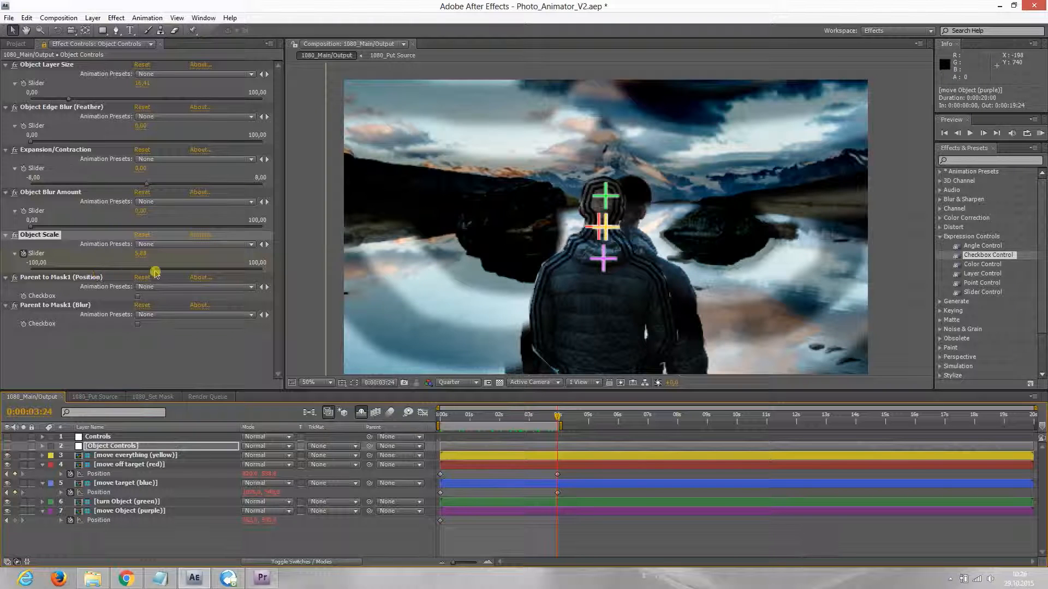
{"action": "left_click_drag", "start_coordinate": [156, 271], "coordinate": [185, 270]}
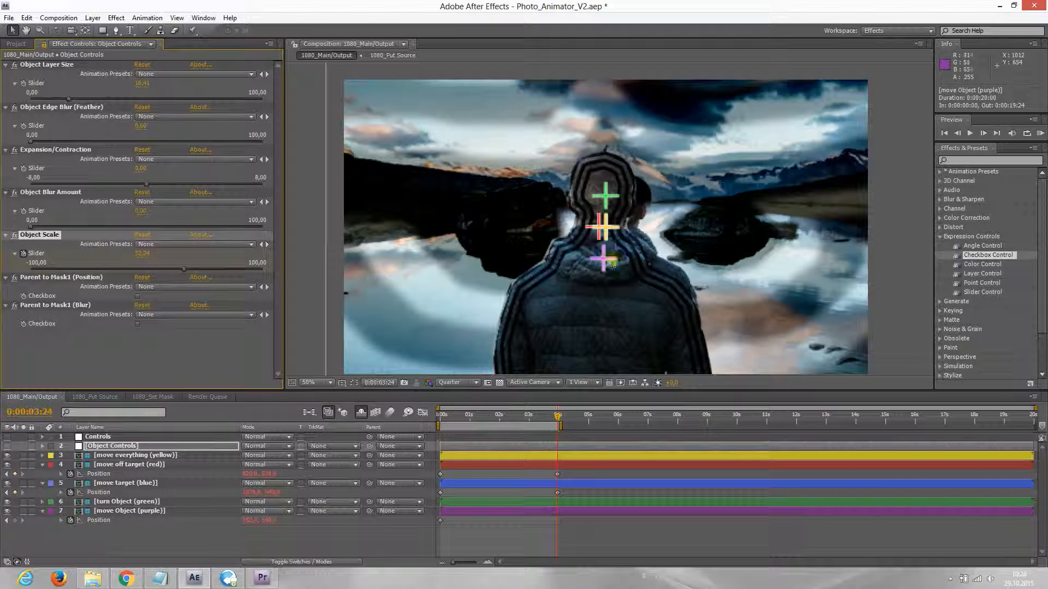
{"action": "left_click_drag", "start_coordinate": [604, 261], "coordinate": [625, 245]}
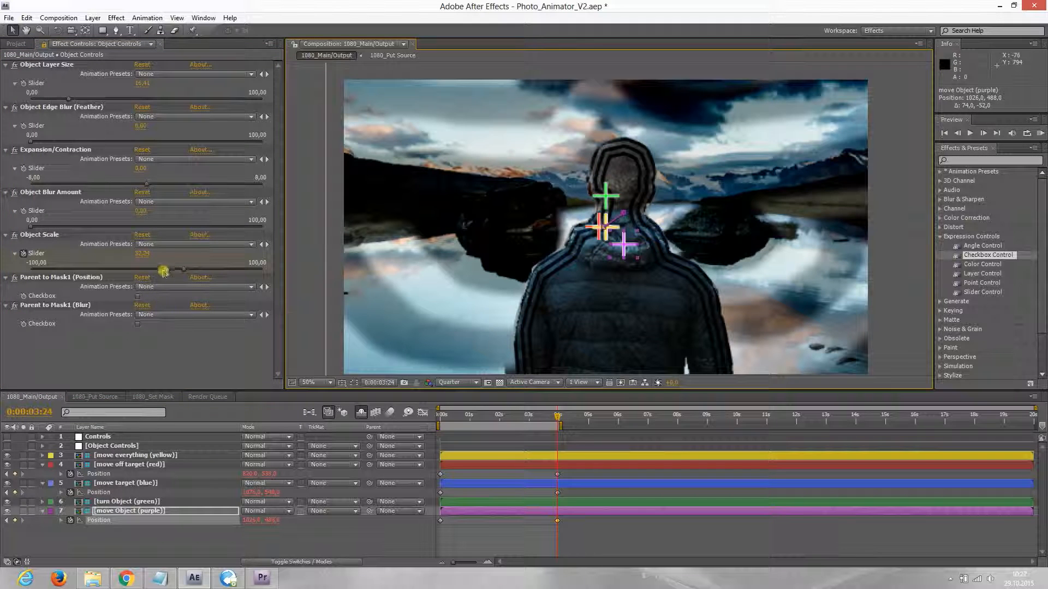
{"action": "left_click", "coordinate": [185, 270]}
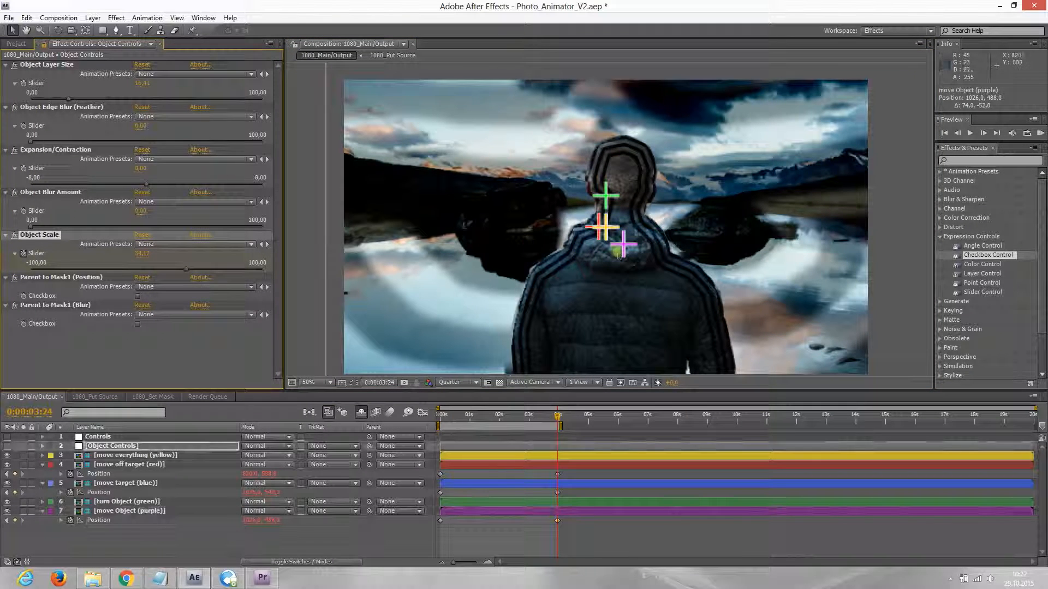
{"action": "left_click_drag", "start_coordinate": [624, 251], "coordinate": [626, 263]}
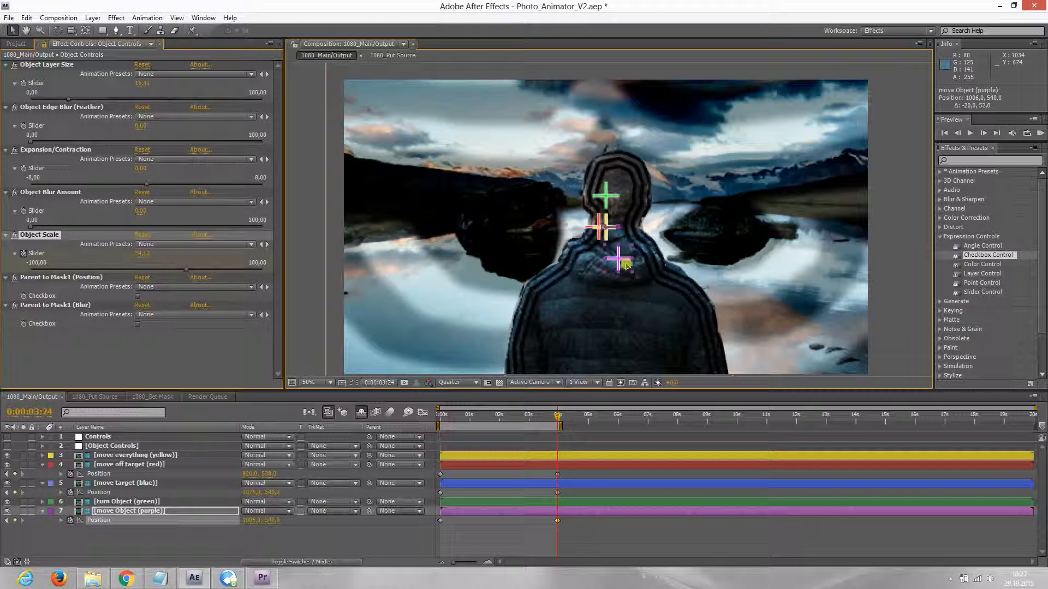
{"action": "left_click_drag", "start_coordinate": [625, 264], "coordinate": [626, 265]}
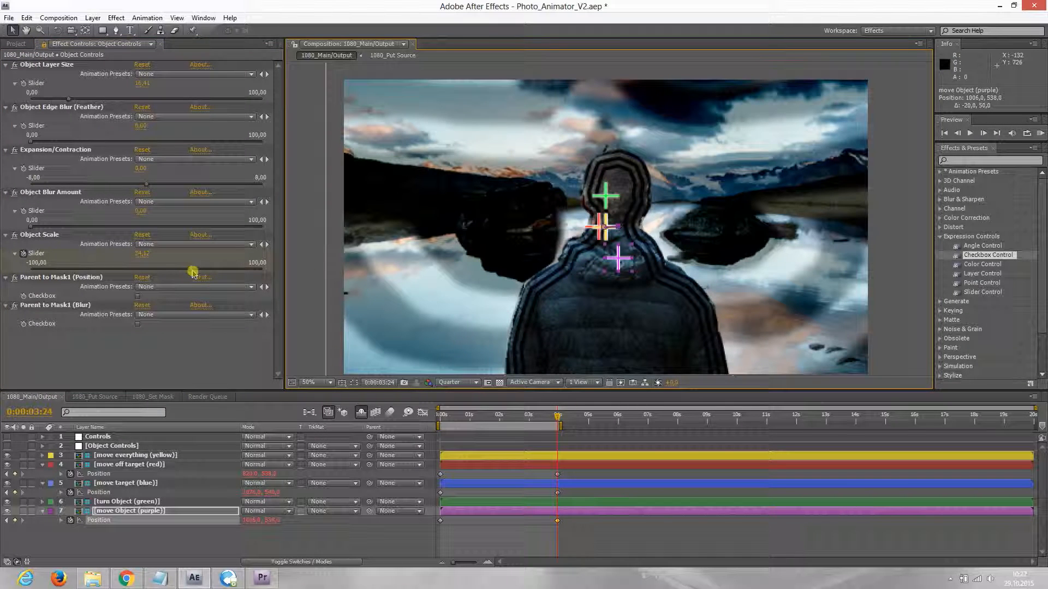
{"action": "left_click", "coordinate": [190, 270]}
{"action": "left_click_drag", "start_coordinate": [620, 261], "coordinate": [623, 258]}
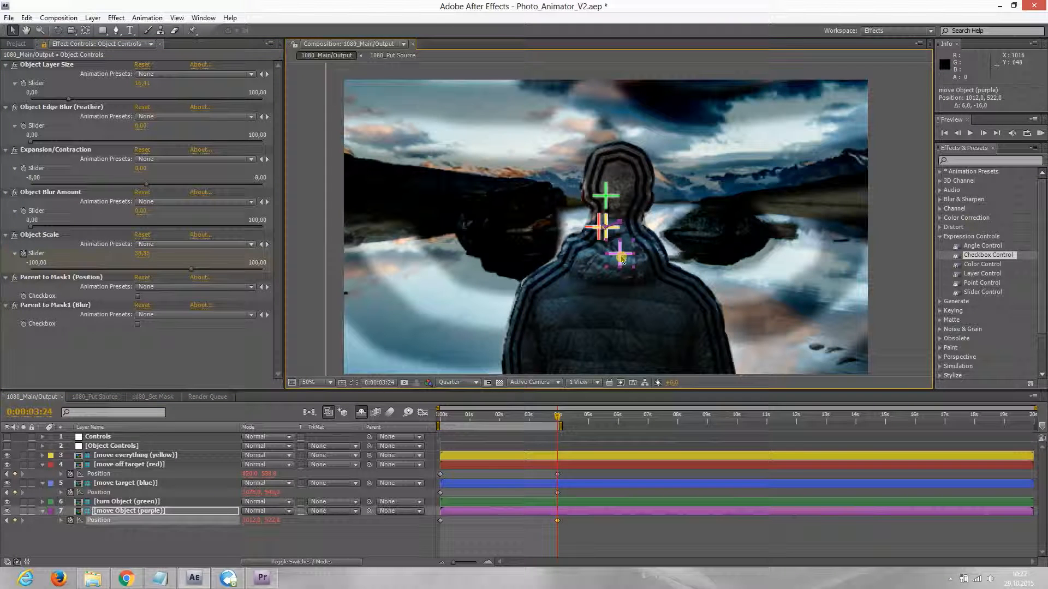
- Preview the object's scale and position animation and return to the timeline's start
{"action": "key", "text": "KP_0"}
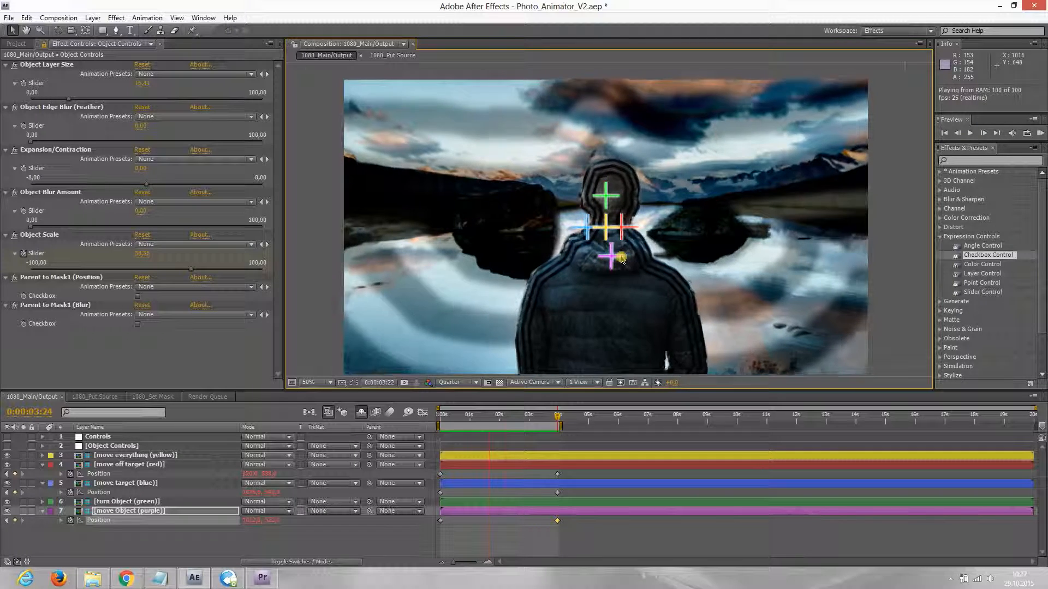
{"action": "key", "text": "space"}
{"action": "left_click_drag", "start_coordinate": [527, 404], "coordinate": [417, 407]}
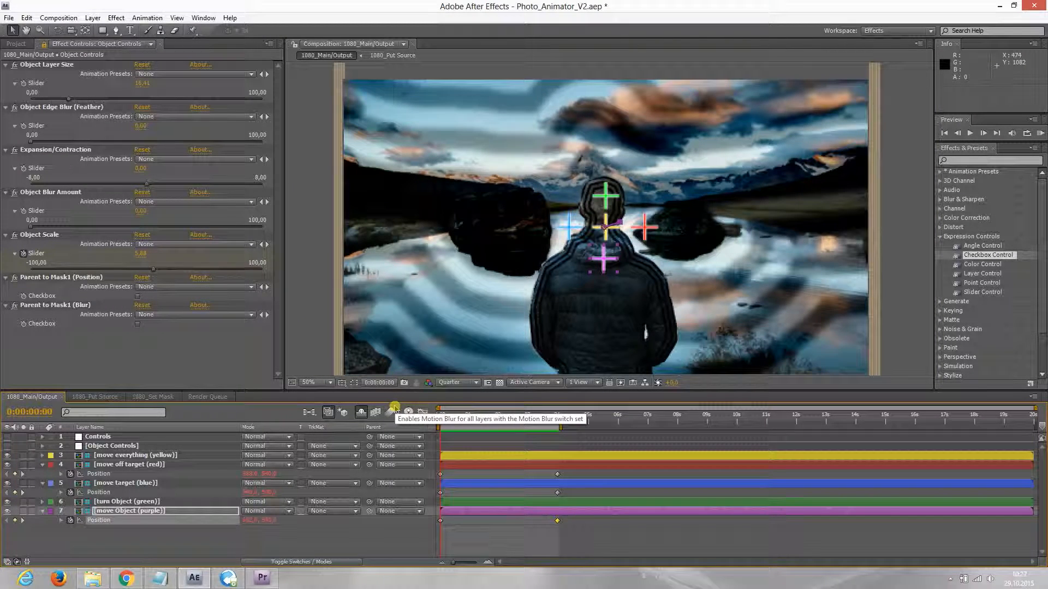
- Keyframe the turn Object (green) control's Position at 996, 540 on the first frame and 934, 536 at 0:00:03:24
{"action": "mouse_move", "coordinate": [439, 410]}
{"action": "left_mouse_down"}
{"action": "mouse_move", "coordinate": [543, 417]}
{"action": "mouse_move", "coordinate": [440, 413]}
{"action": "left_mouse_up"}
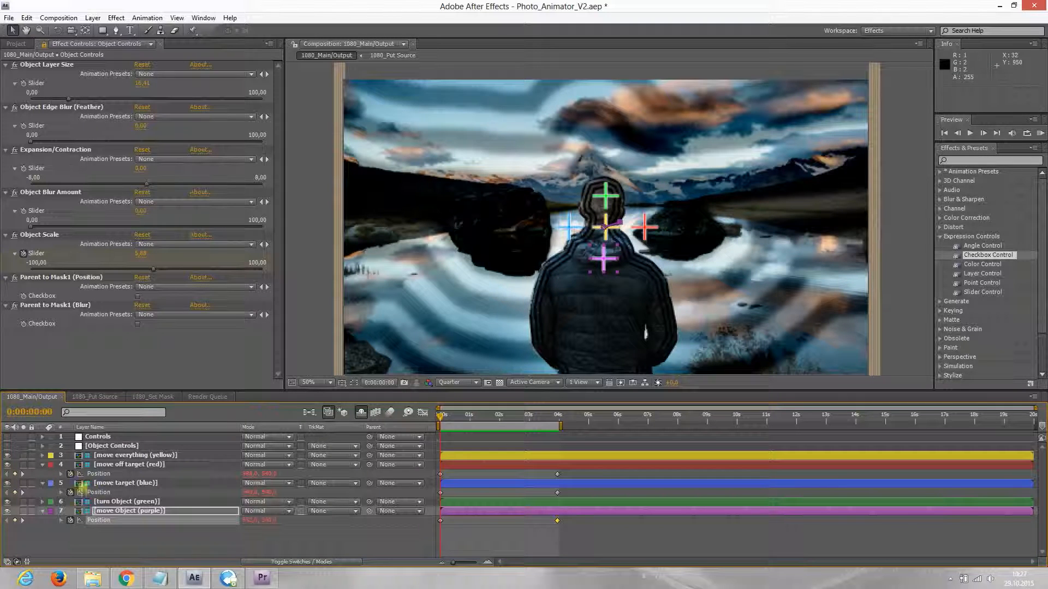
{"action": "left_click", "coordinate": [116, 503]}
{"action": "key", "text": "p"}
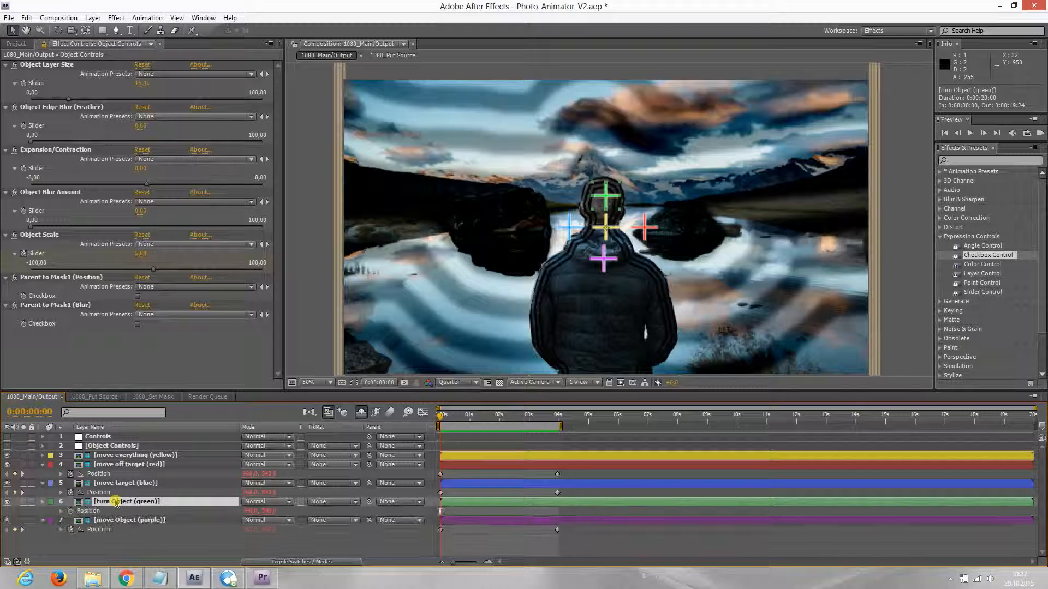
{"action": "left_click", "coordinate": [69, 511]}
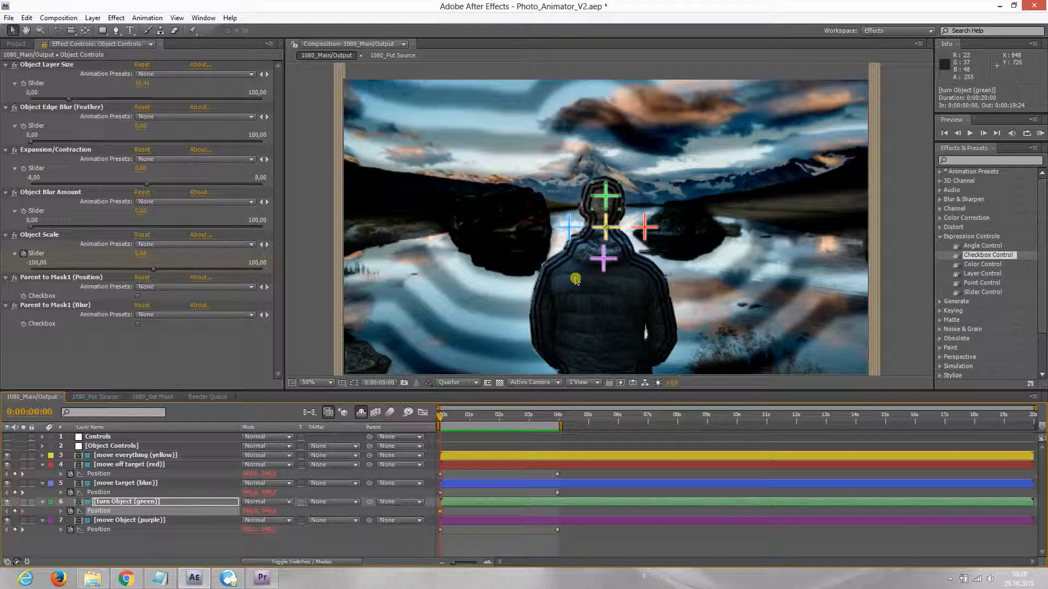
{"action": "left_click_drag", "start_coordinate": [448, 416], "coordinate": [397, 414]}
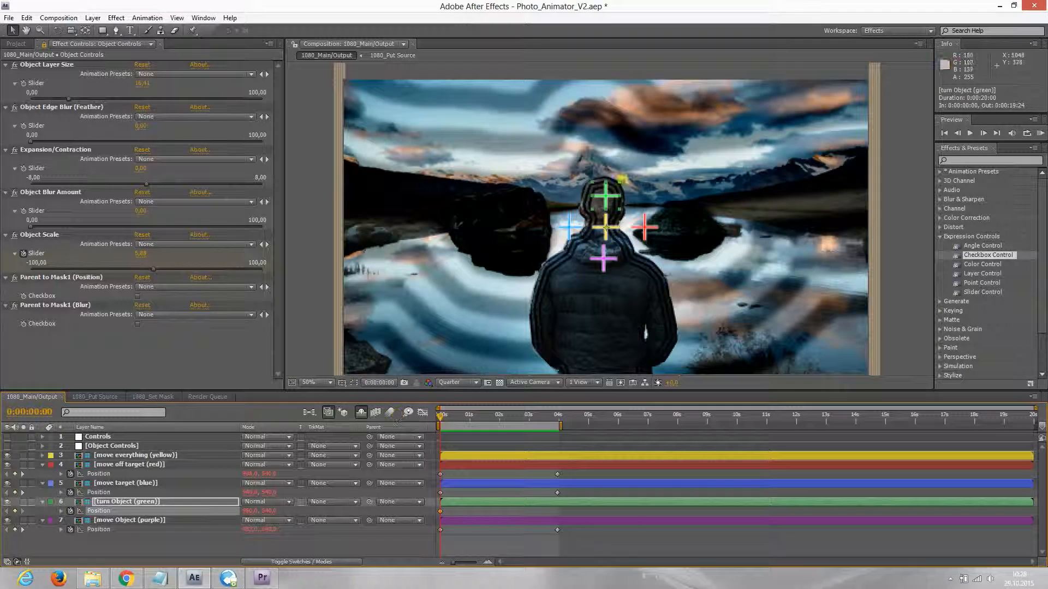
{"action": "left_click_drag", "start_coordinate": [612, 203], "coordinate": [621, 203]}
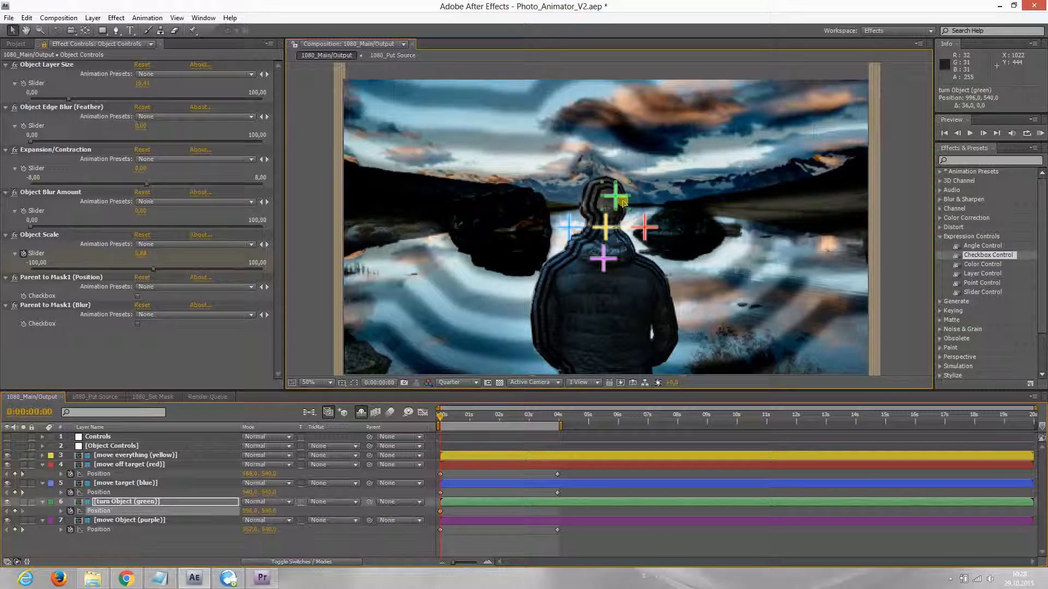
{"action": "left_click_drag", "start_coordinate": [441, 416], "coordinate": [557, 418]}
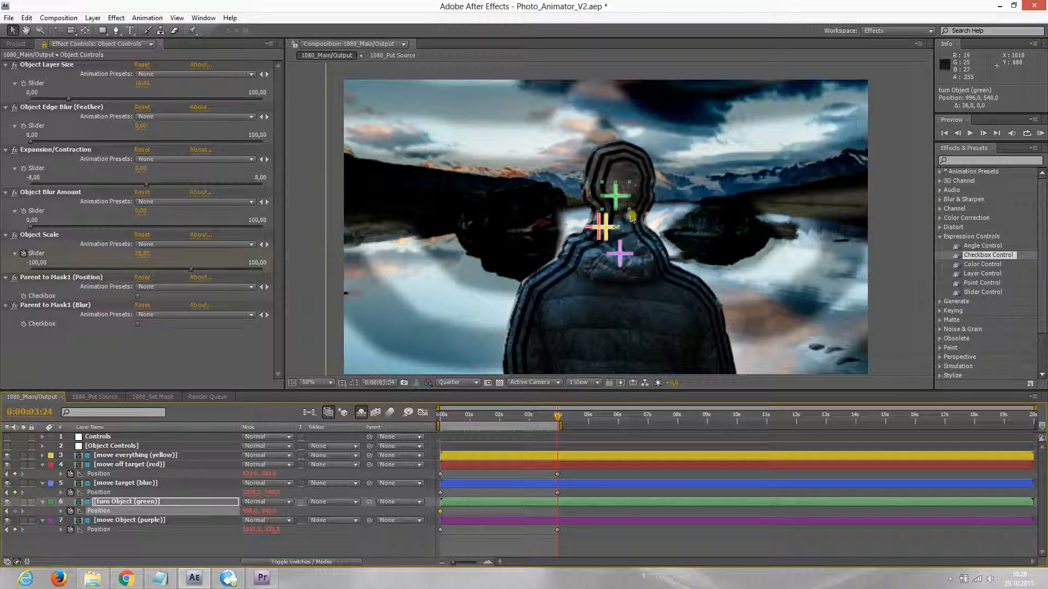
{"action": "left_click_drag", "start_coordinate": [622, 202], "coordinate": [604, 202]}
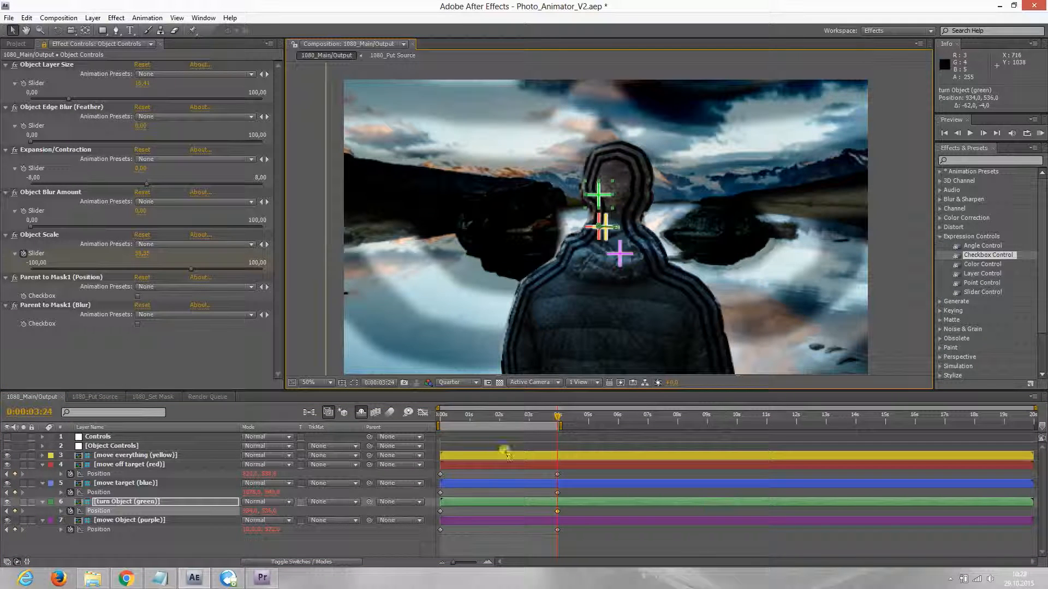
- Preview the animation with the object's turn and return to the first frame
{"action": "key", "text": "KP_0"}
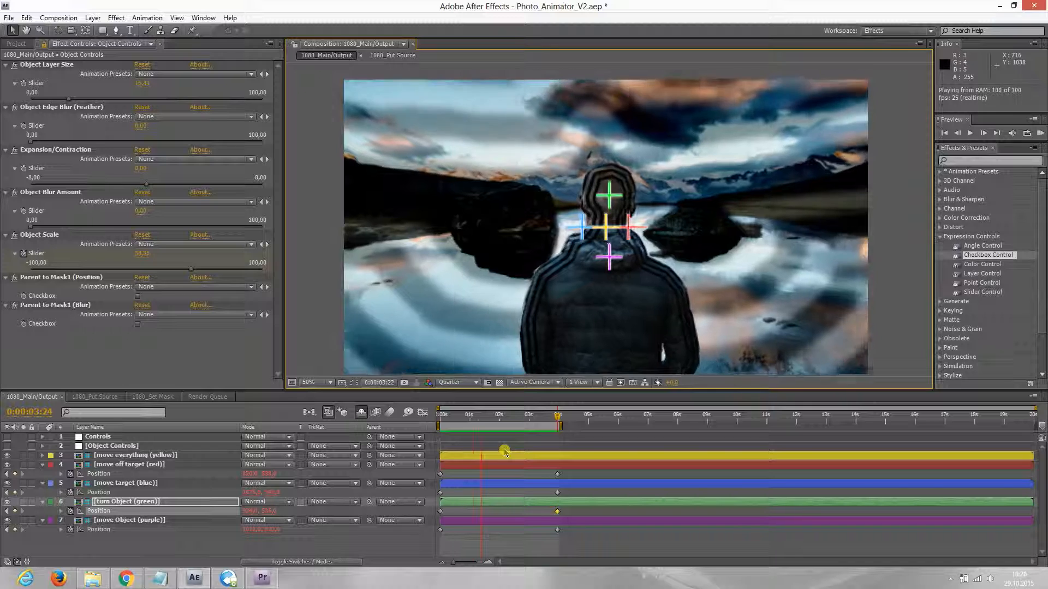
{"action": "key", "text": "space"}
{"action": "left_click_drag", "start_coordinate": [558, 416], "coordinate": [524, 422]}
{"action": "key", "text": "space"}
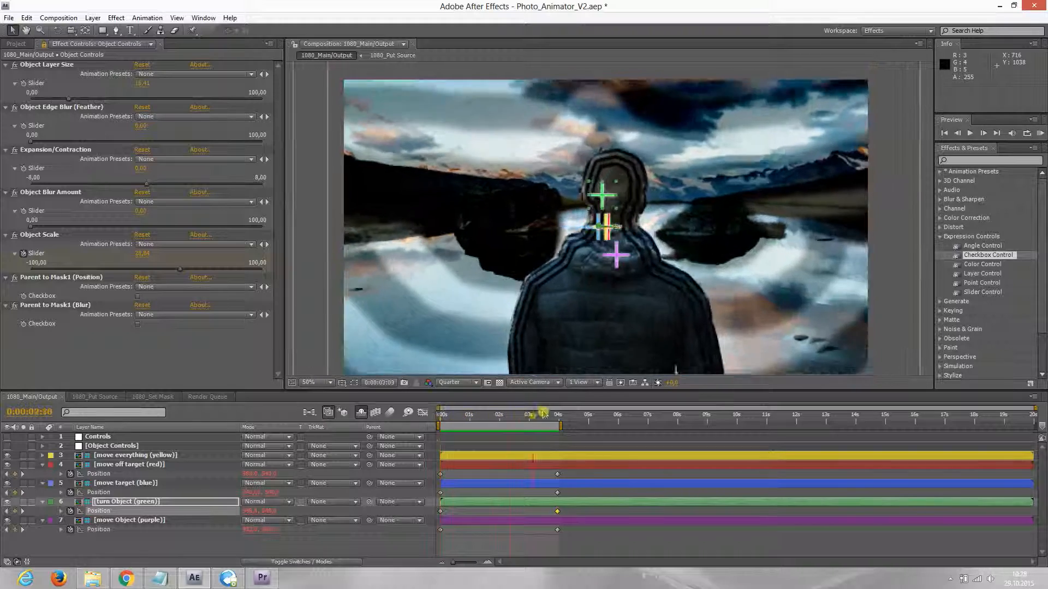
{"action": "mouse_move", "coordinate": [428, 406]}
{"action": "left_mouse_down"}
{"action": "mouse_move", "coordinate": [587, 405]}
{"action": "mouse_move", "coordinate": [409, 403]}
{"action": "left_mouse_up"}
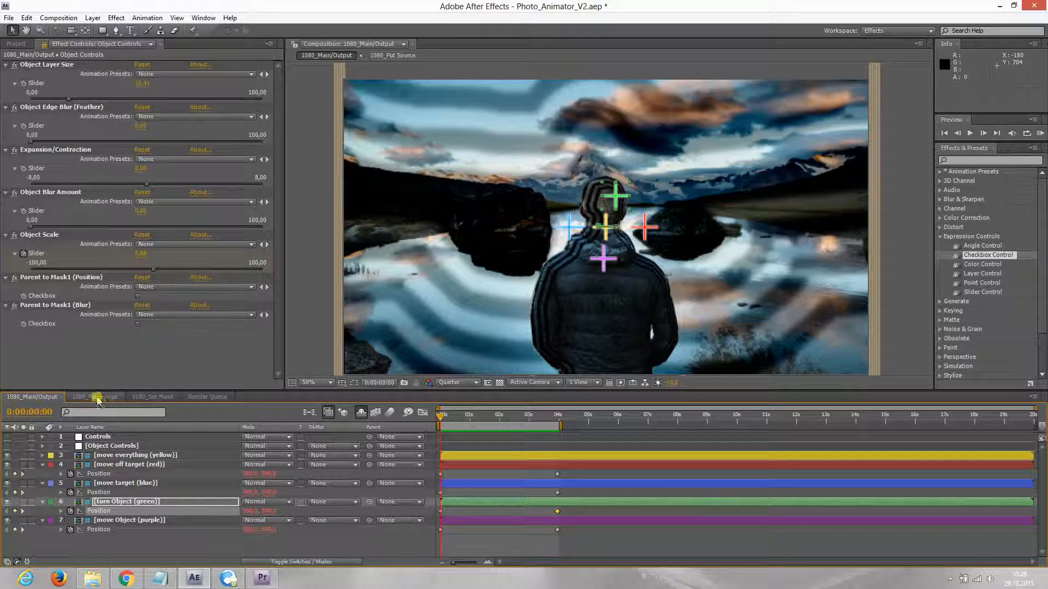
- Show the effect settings of the Controls layer, and set Blur Amount to about 34 and Focus Layer to 8
{"action": "left_click", "coordinate": [103, 447]}
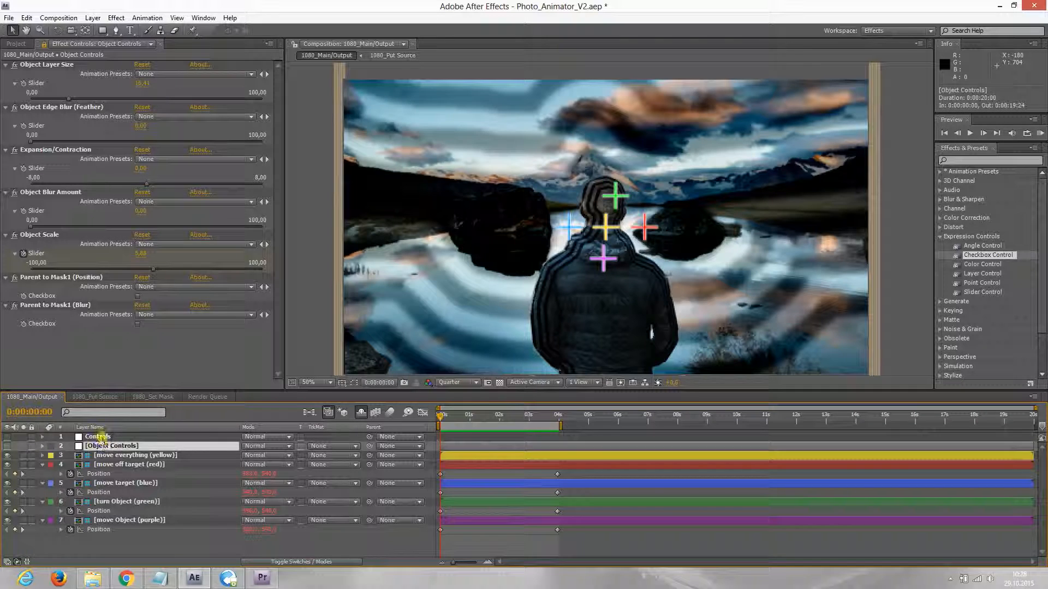
{"action": "left_click", "coordinate": [99, 436]}
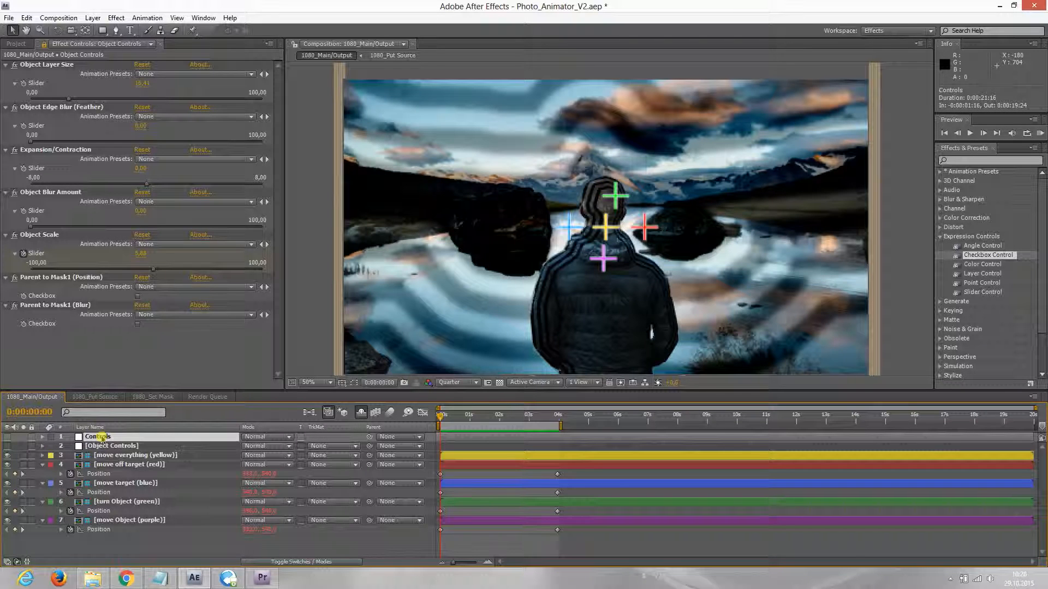
{"action": "left_click", "coordinate": [43, 44]}
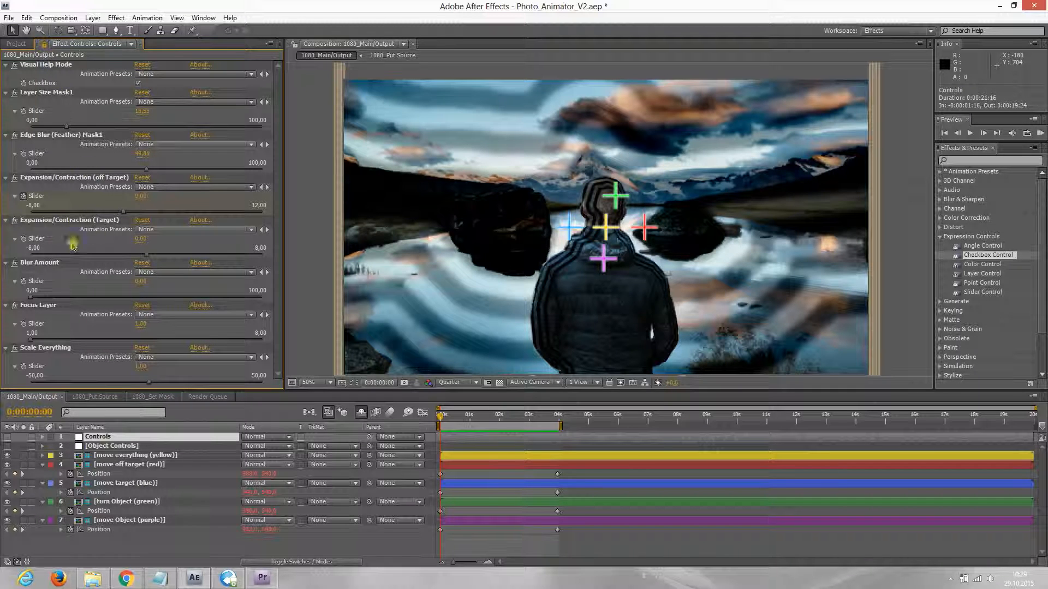
{"action": "left_click_drag", "start_coordinate": [35, 296], "coordinate": [109, 297]}
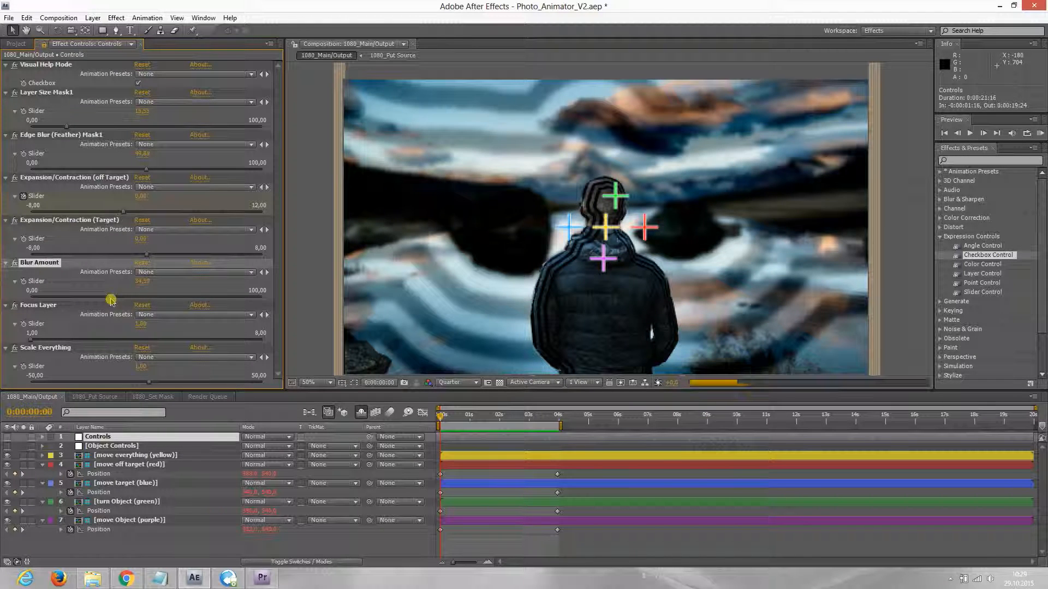
{"action": "left_click", "coordinate": [32, 339]}
{"action": "left_click_drag", "start_coordinate": [200, 346], "coordinate": [280, 348]}
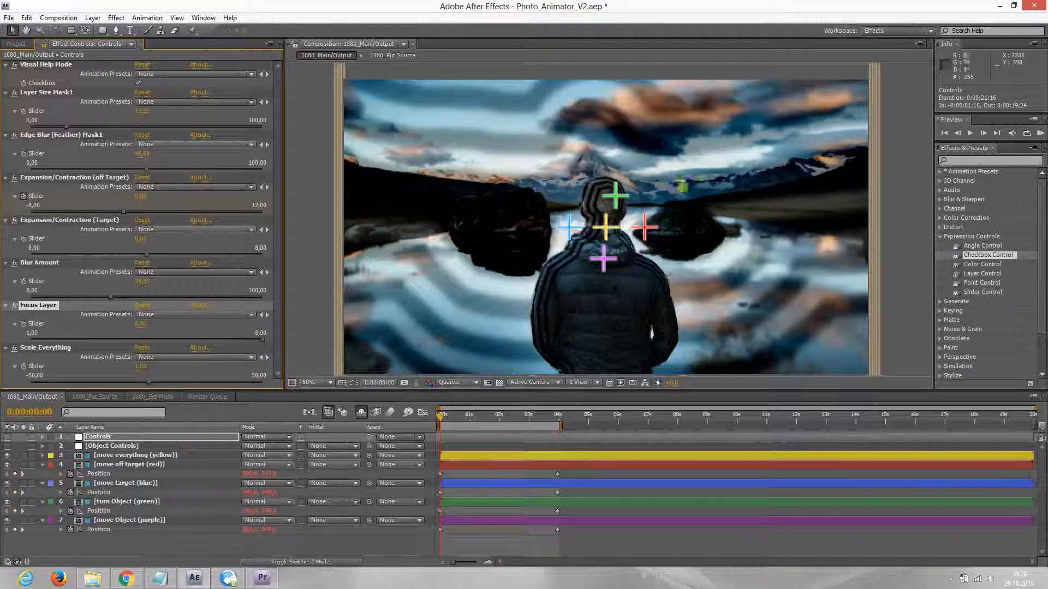
- Show the effect settings of the Object Controls layer and raise Object Blur Amount to about 32
{"action": "left_click", "coordinate": [101, 446]}
{"action": "left_click", "coordinate": [44, 46]}
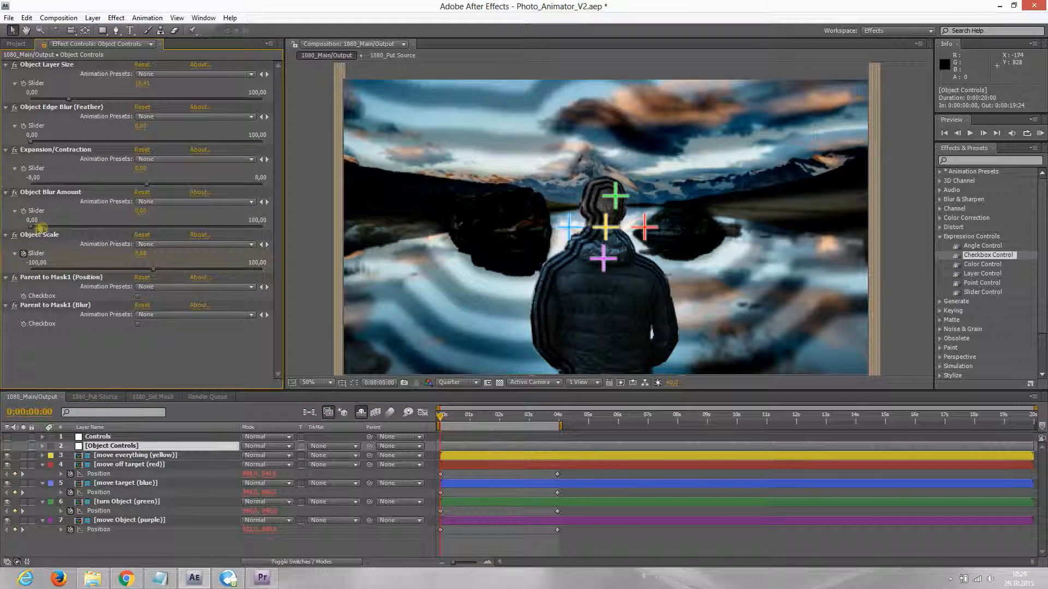
{"action": "left_click_drag", "start_coordinate": [36, 229], "coordinate": [122, 232]}
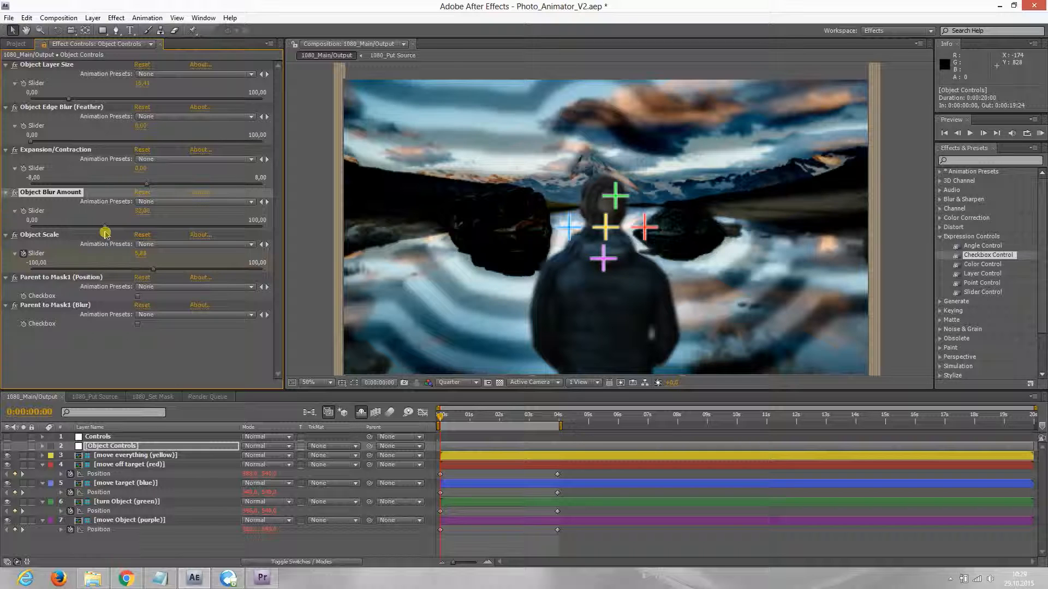
{"action": "left_click", "coordinate": [16, 43]}
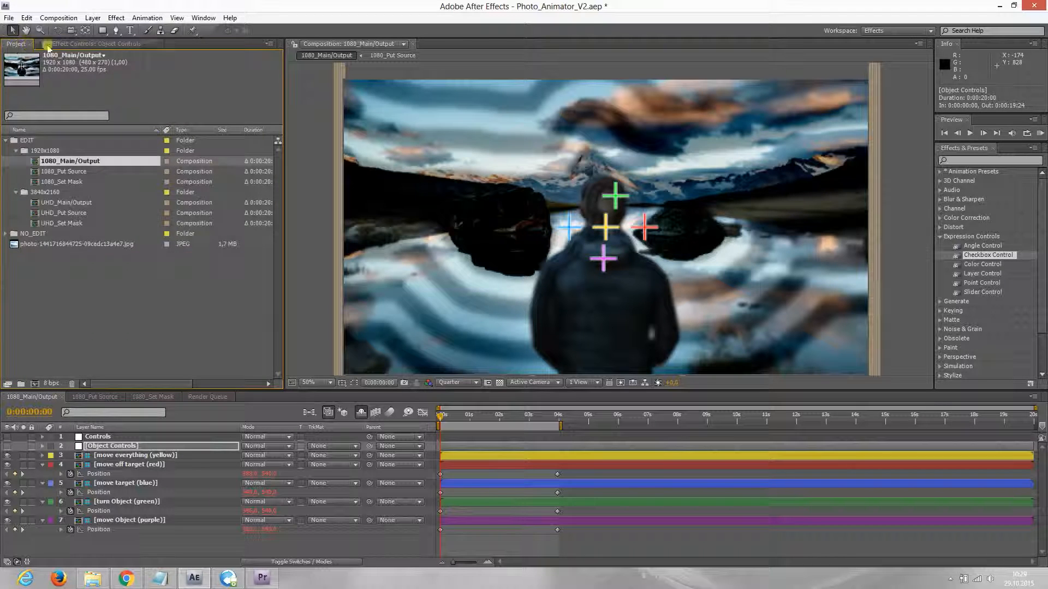
- Turn off Visual Help Mode in the Controls layer's effect settings and set the composition's preview resolution to Half
{"action": "left_click", "coordinate": [97, 43]}
{"action": "left_click", "coordinate": [100, 437]}
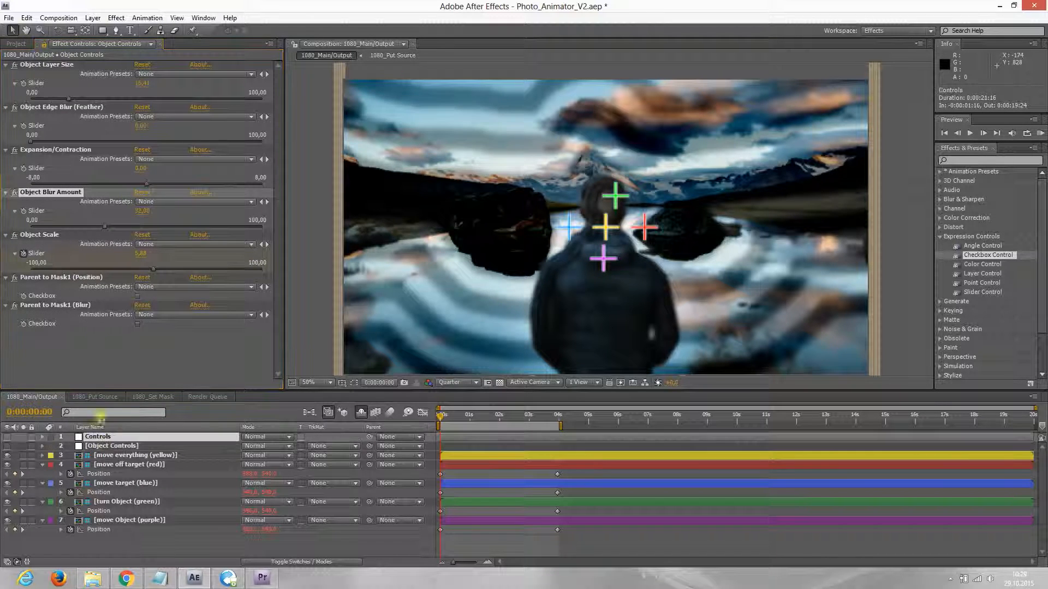
{"action": "left_click", "coordinate": [43, 47]}
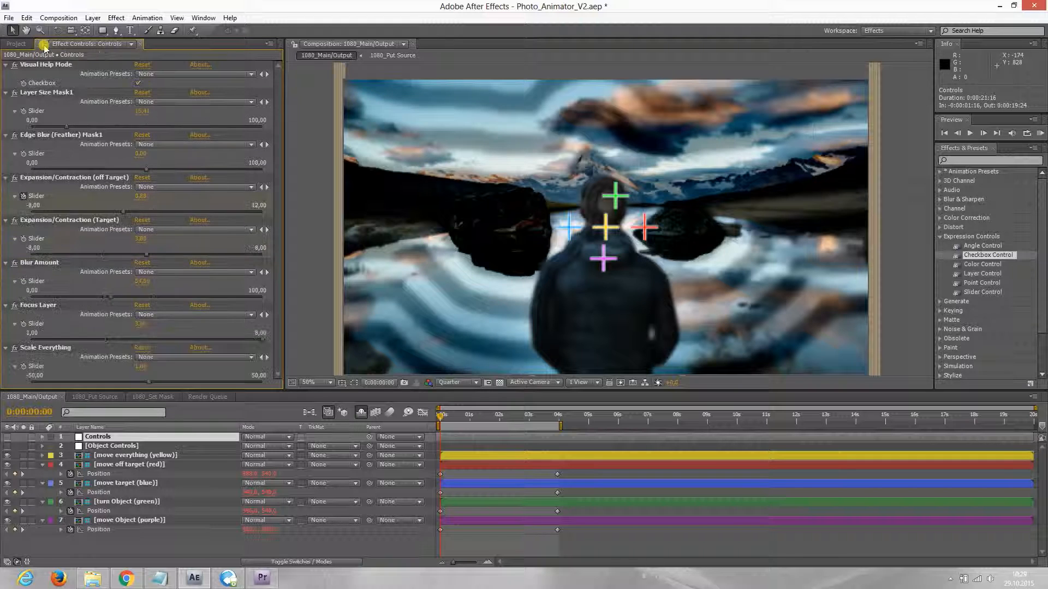
{"action": "left_click", "coordinate": [139, 84]}
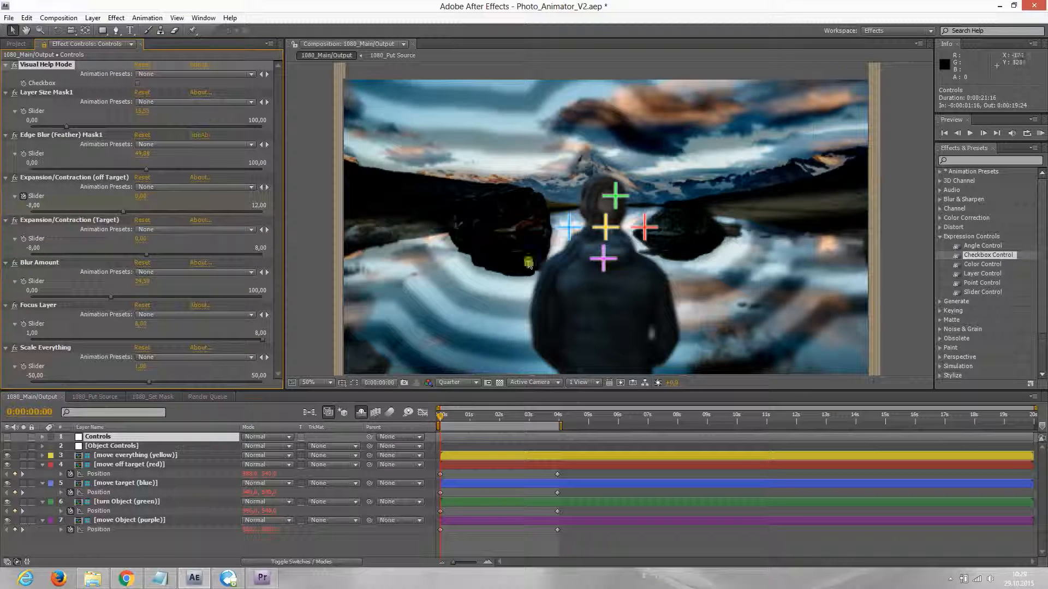
{"action": "left_click", "coordinate": [475, 383]}
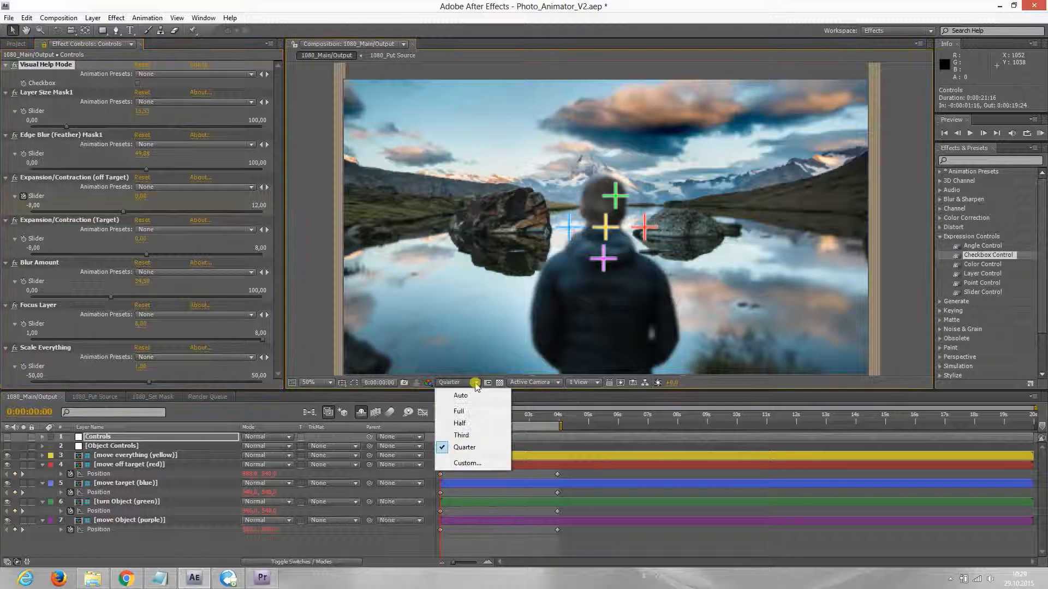
{"action": "left_click", "coordinate": [460, 423]}
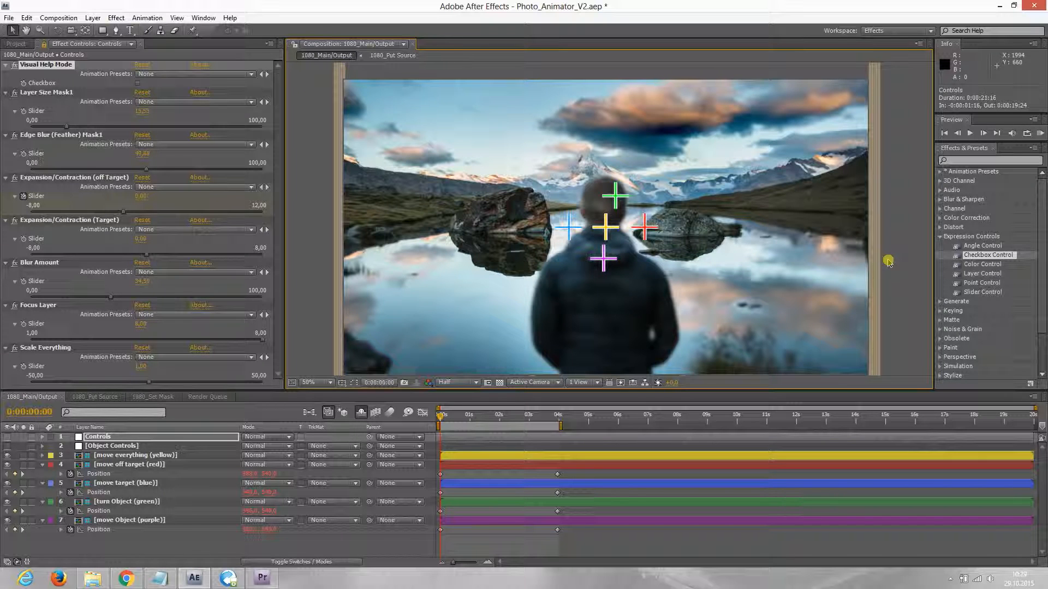
- Preview the animation at half resolution and check the edges around the rocks and the man
{"action": "key", "text": "KP_0"}
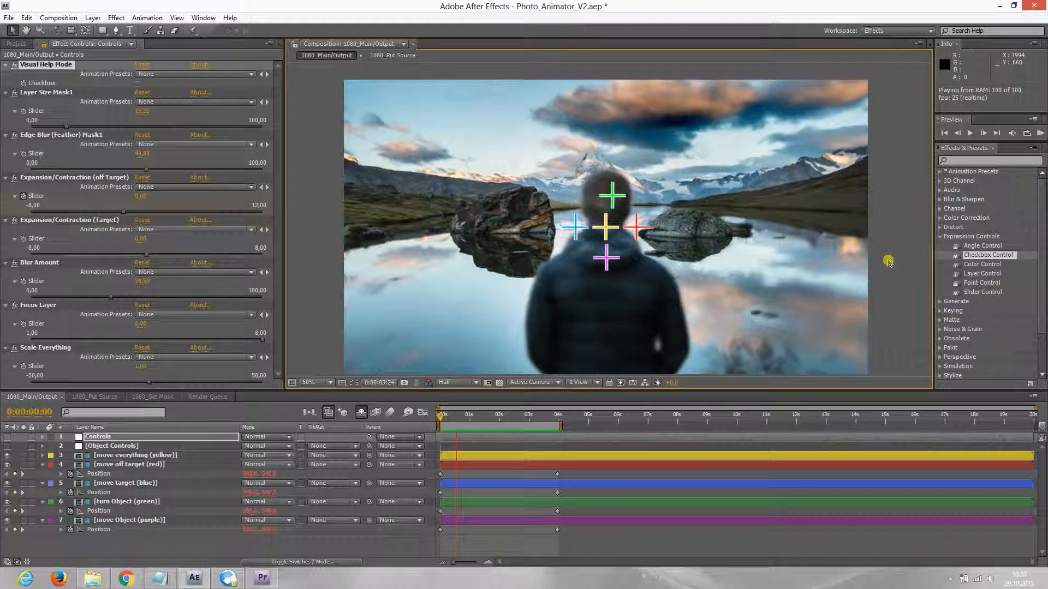
{"action": "key", "text": "space"}
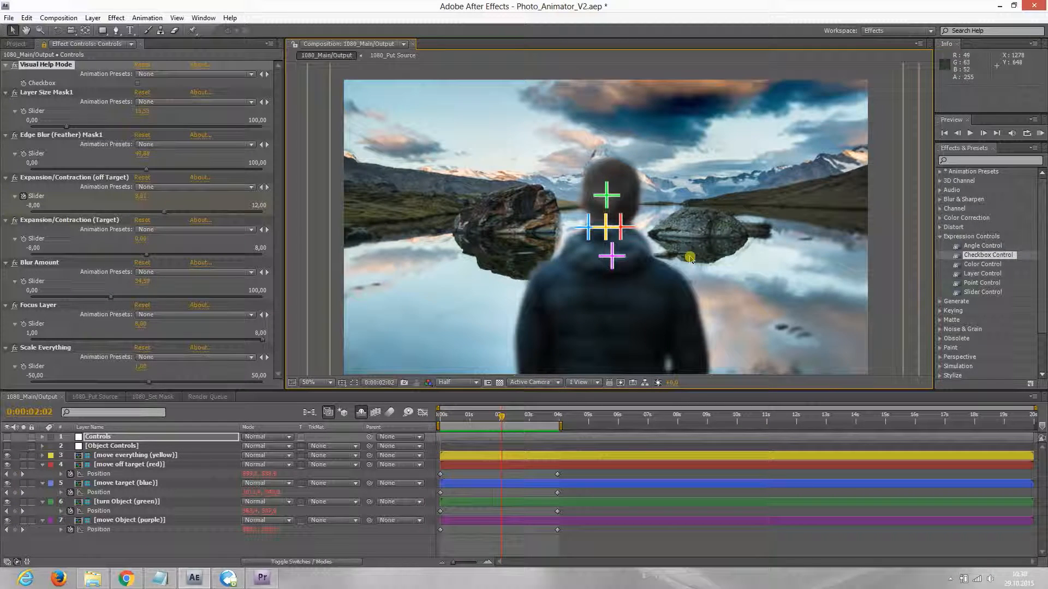
{"action": "key", "text": "space"}
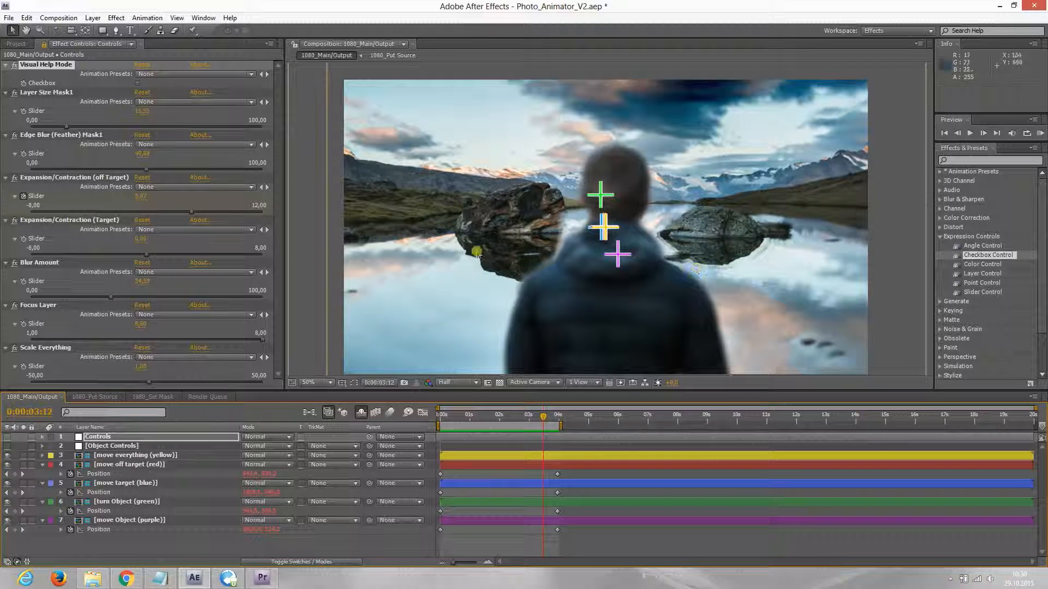
- In 1080_Set Mask, widen Mask 1 around the rock to the man's right, and return to the first frame of 1080_Main/Output
{"action": "left_click", "coordinate": [150, 397]}
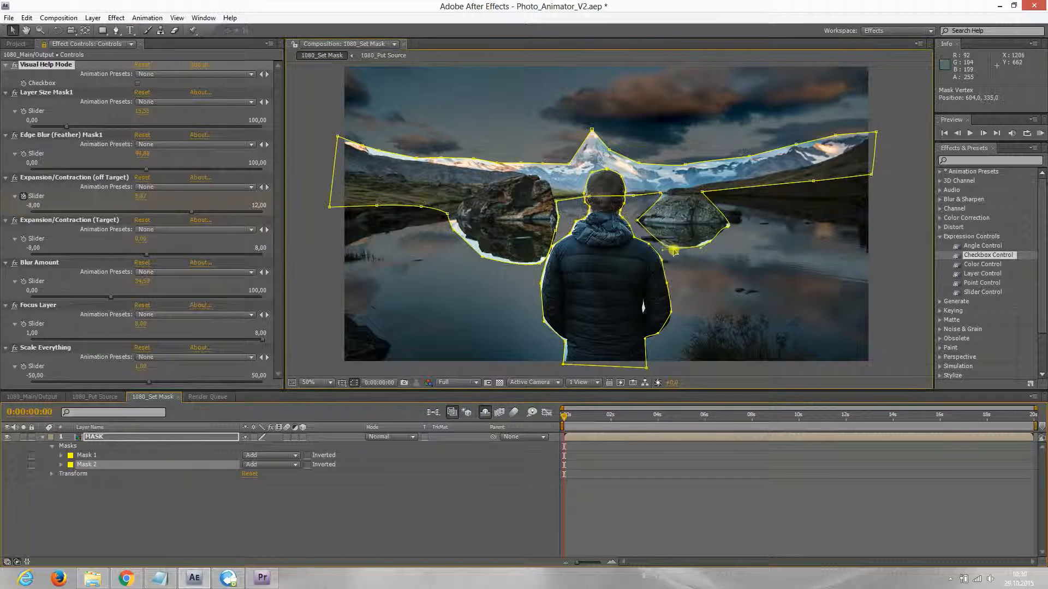
{"action": "left_click", "coordinate": [712, 246]}
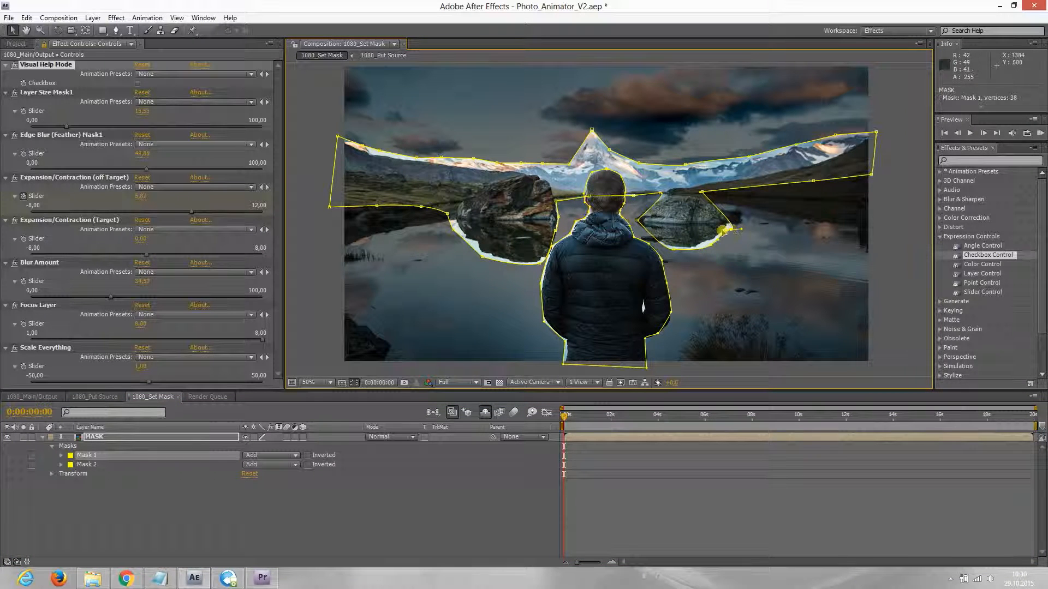
{"action": "left_click_drag", "start_coordinate": [636, 222], "coordinate": [632, 222]}
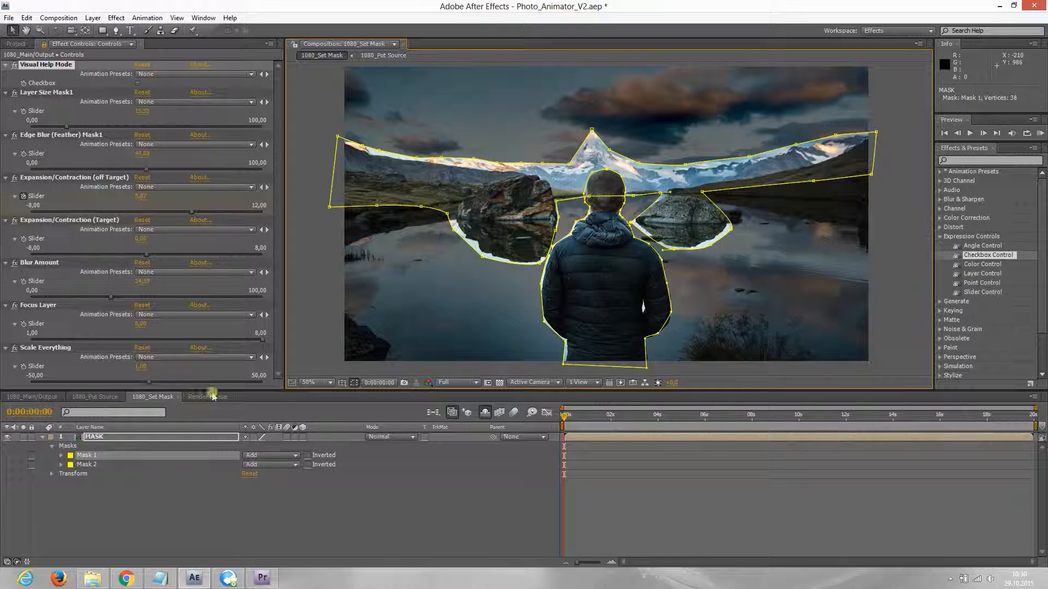
{"action": "left_click", "coordinate": [22, 400]}
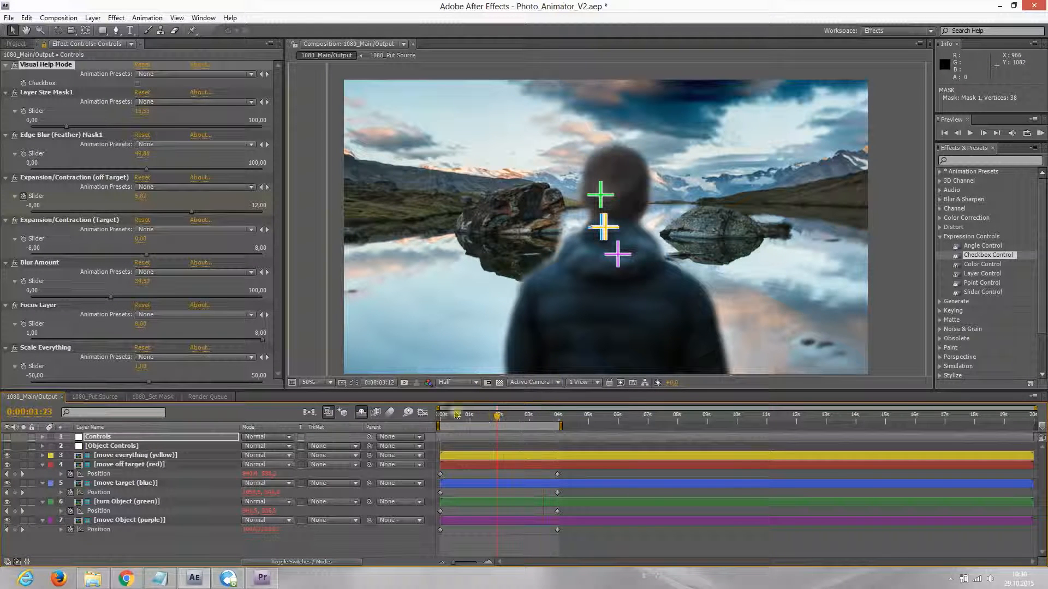
{"action": "left_click", "coordinate": [444, 410]}
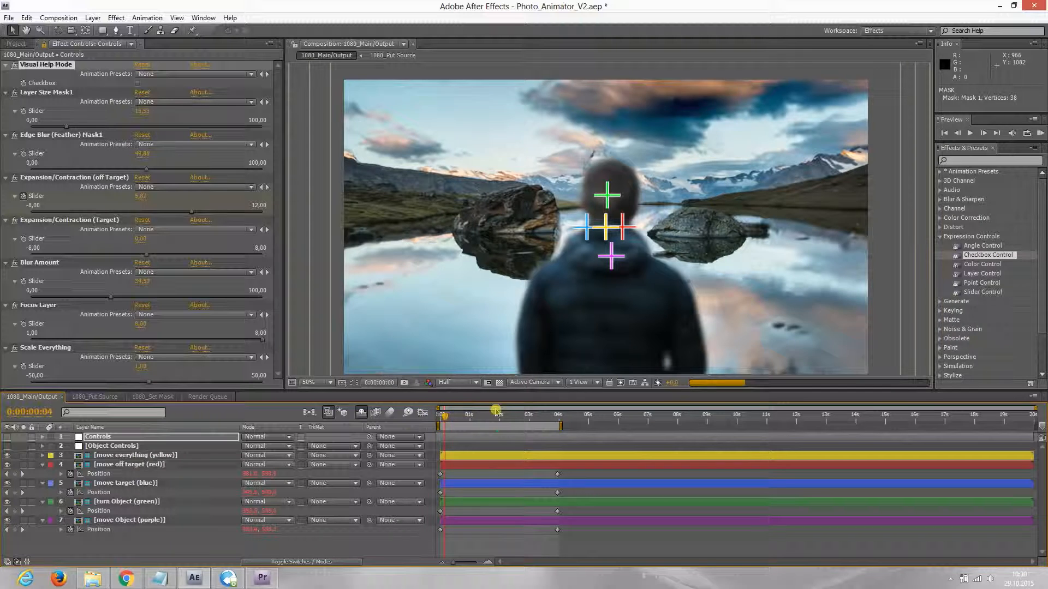
{"action": "left_click_drag", "start_coordinate": [496, 412], "coordinate": [435, 417]}
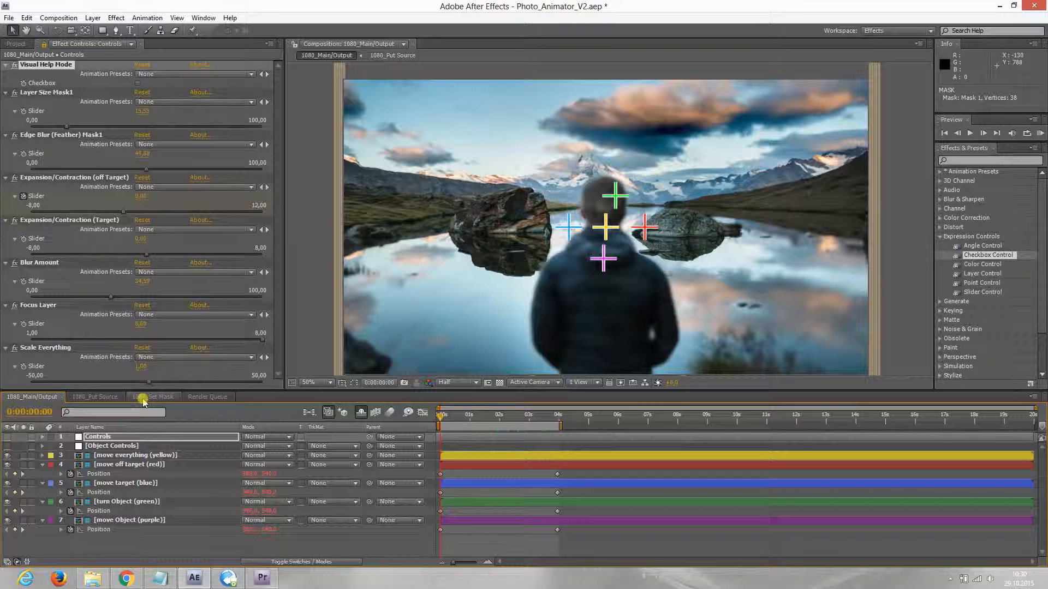
- Keyframe Object Blur Amount on the Object Controls layer at 32 on 0:00:03:24 and about 10 on the first frame, and preview it
{"action": "left_click", "coordinate": [107, 446]}
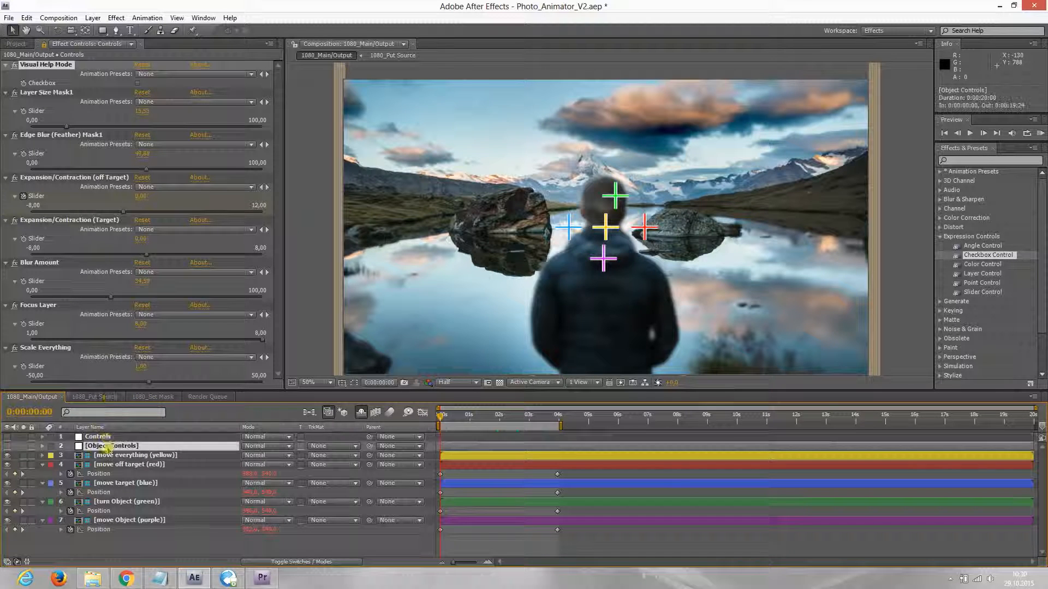
{"action": "left_click", "coordinate": [65, 51]}
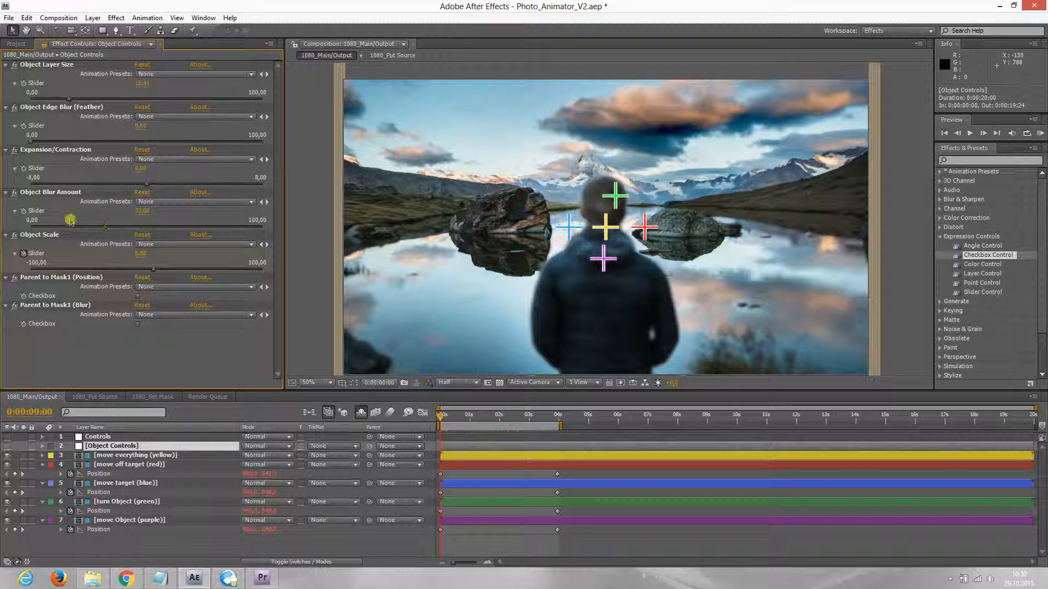
{"action": "left_click_drag", "start_coordinate": [500, 420], "coordinate": [557, 417]}
{"action": "left_click", "coordinate": [24, 211]}
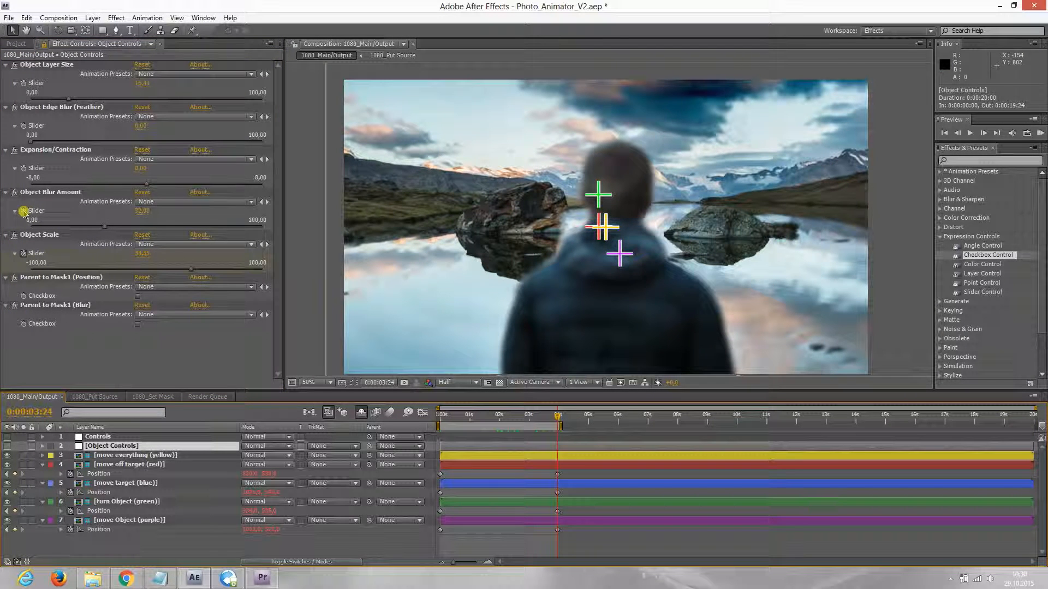
{"action": "left_click", "coordinate": [560, 418]}
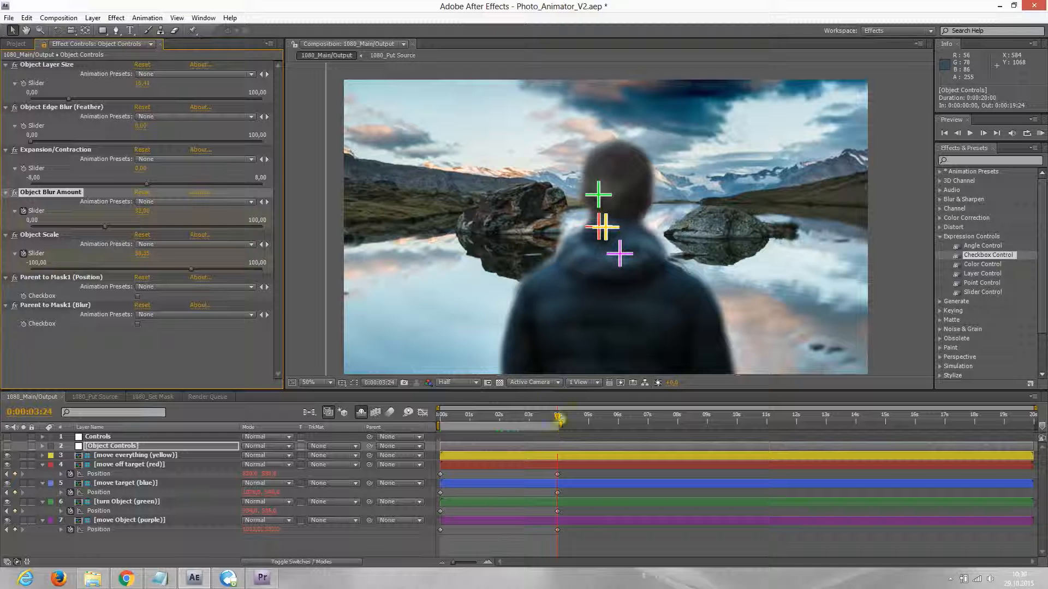
{"action": "left_click_drag", "start_coordinate": [561, 420], "coordinate": [411, 414]}
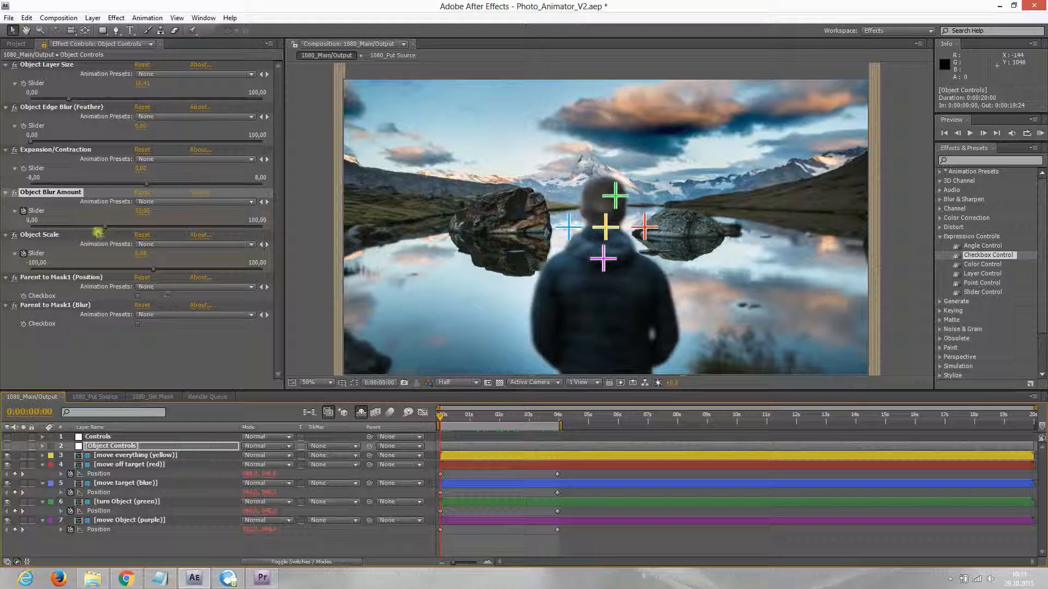
{"action": "left_click_drag", "start_coordinate": [106, 228], "coordinate": [54, 232]}
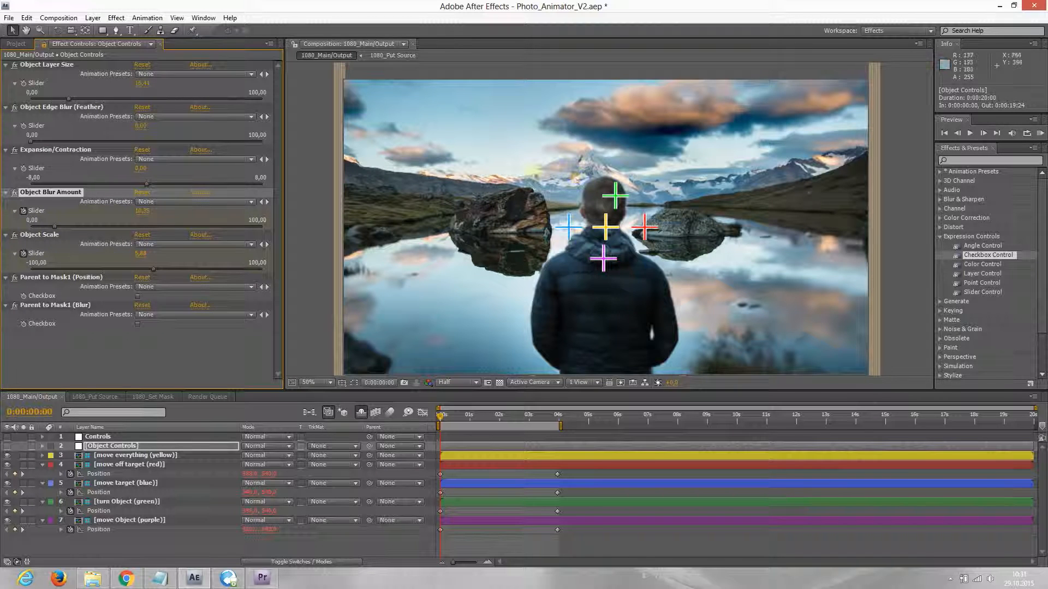
{"action": "key", "text": "KP_0"}
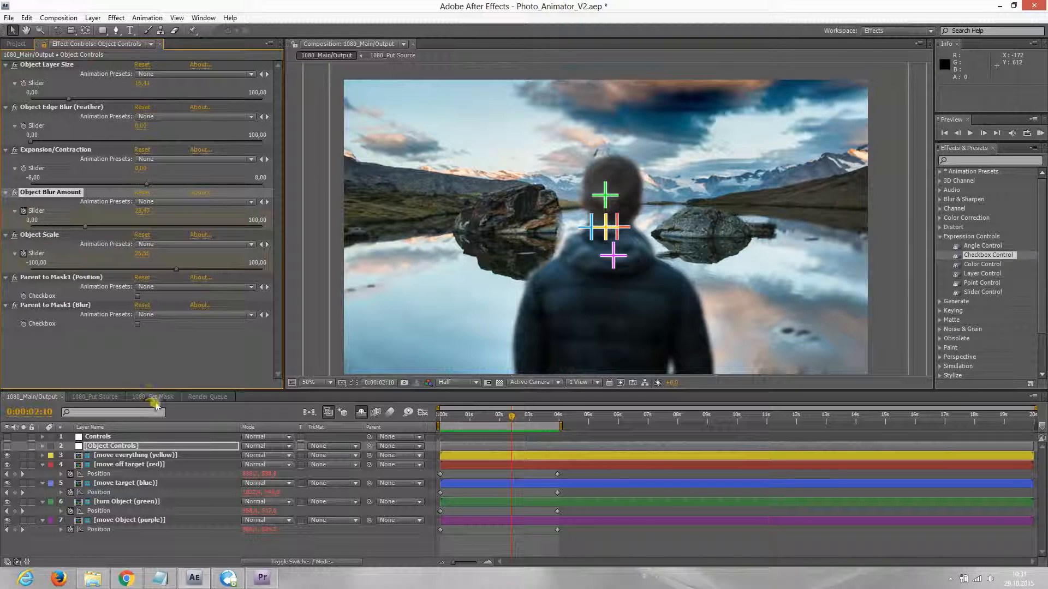
- In 1080_Set Mask, widen Mask 1 beside the rock to the man's left and refine Mask 2 along his neck and shoulder
{"action": "left_click", "coordinate": [153, 397]}
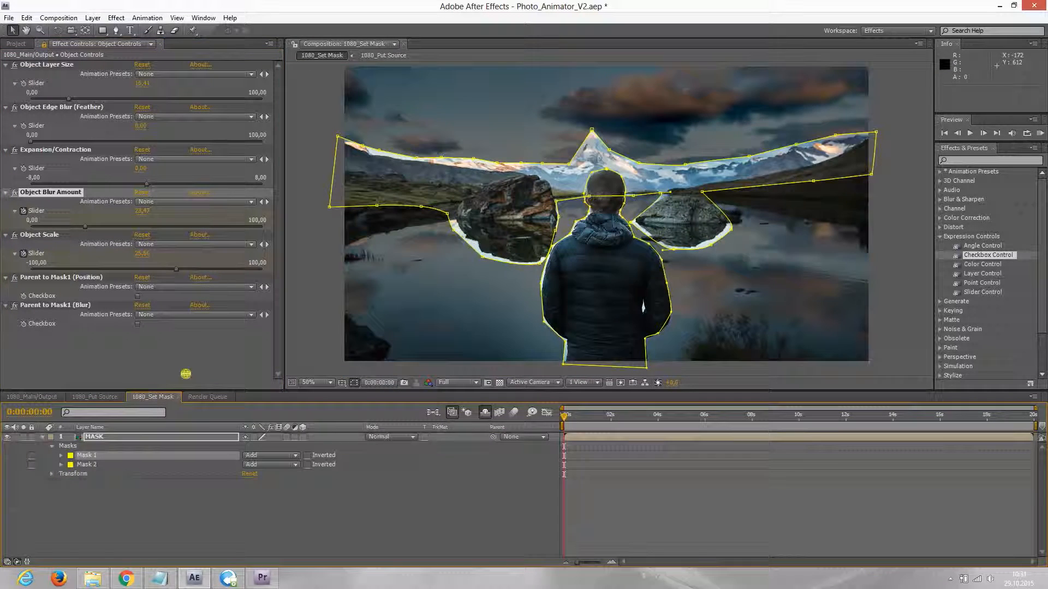
{"action": "left_click", "coordinate": [556, 231]}
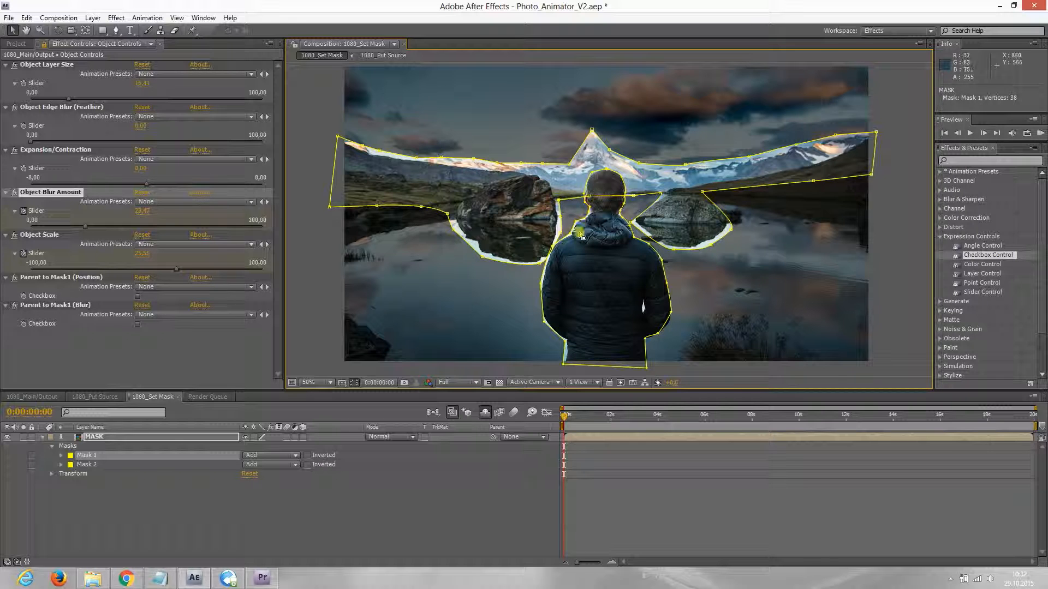
{"action": "key", "text": "period"}
{"action": "key", "text": "period"}
{"action": "left_click_drag", "start_coordinate": [455, 278], "coordinate": [460, 281]}
{"action": "left_click_drag", "start_coordinate": [476, 228], "coordinate": [514, 219]}
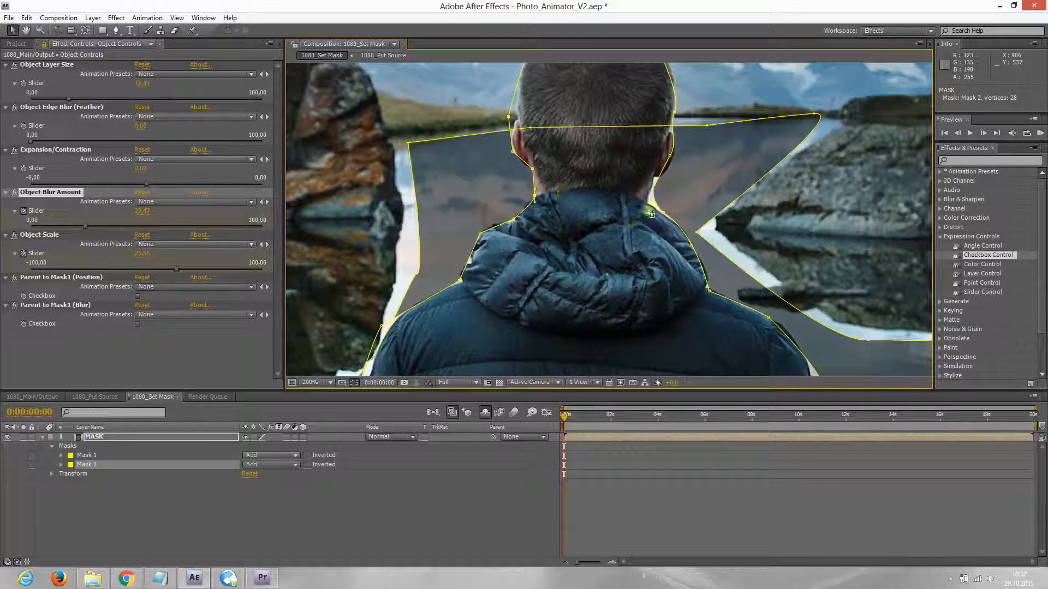
- Preview 1080_Main/Output with the refined masks and return to the first frame
{"action": "left_click", "coordinate": [37, 397]}
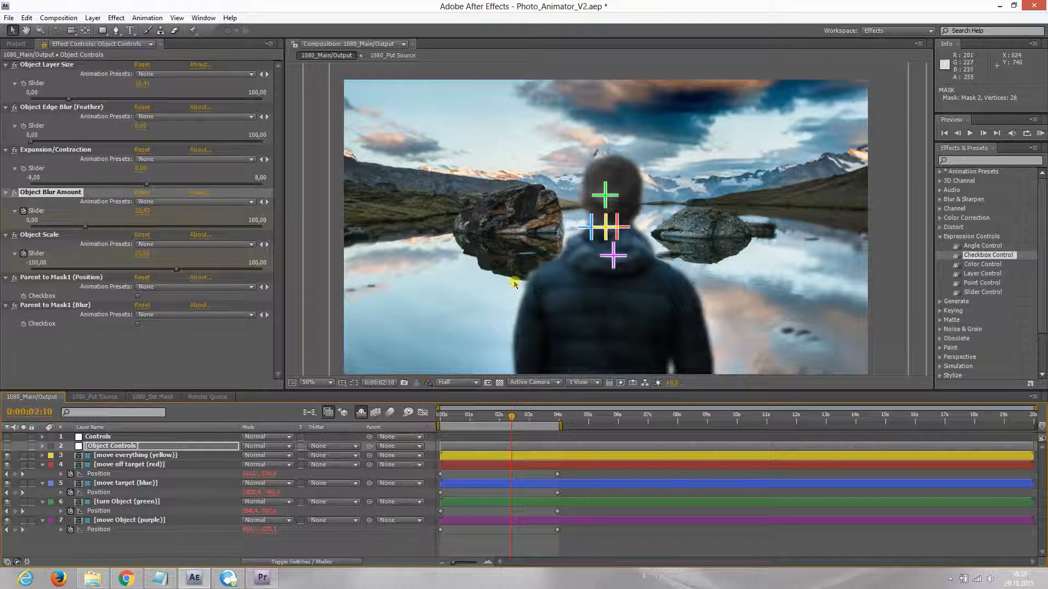
{"action": "key", "text": "KP_0"}
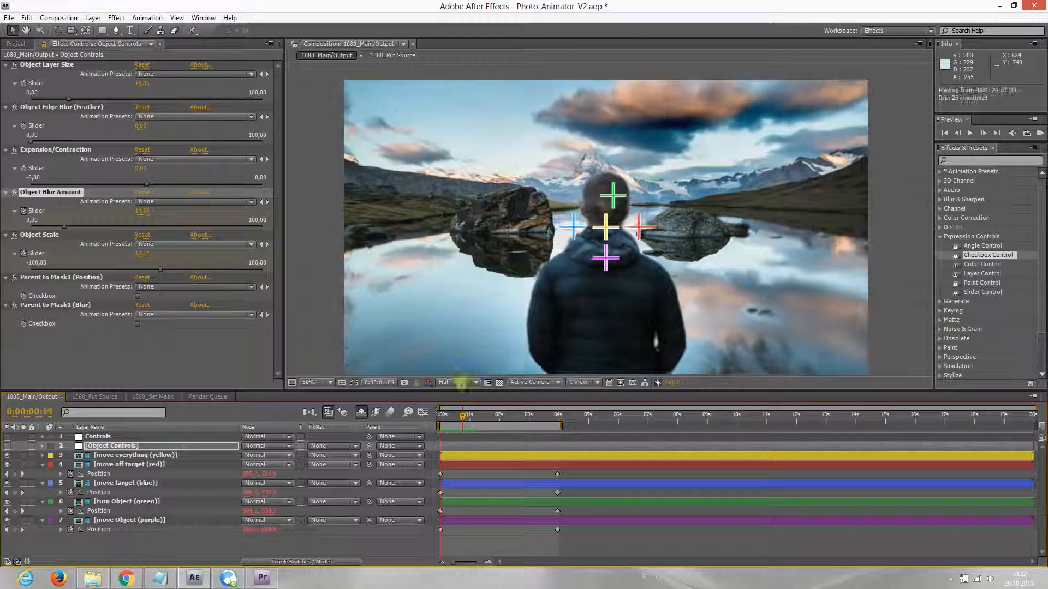
{"action": "left_click_drag", "start_coordinate": [452, 422], "coordinate": [419, 413]}
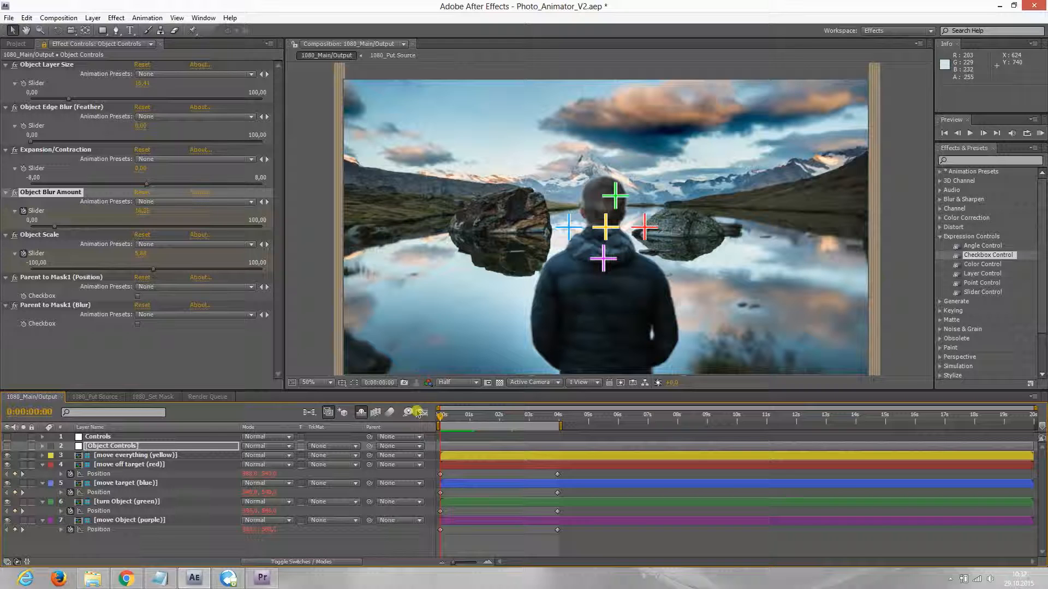
- Add 1080_Main/Output to the render queue and set its output format to QuickTime Movie
{"action": "key", "text": "ctrl+m"}
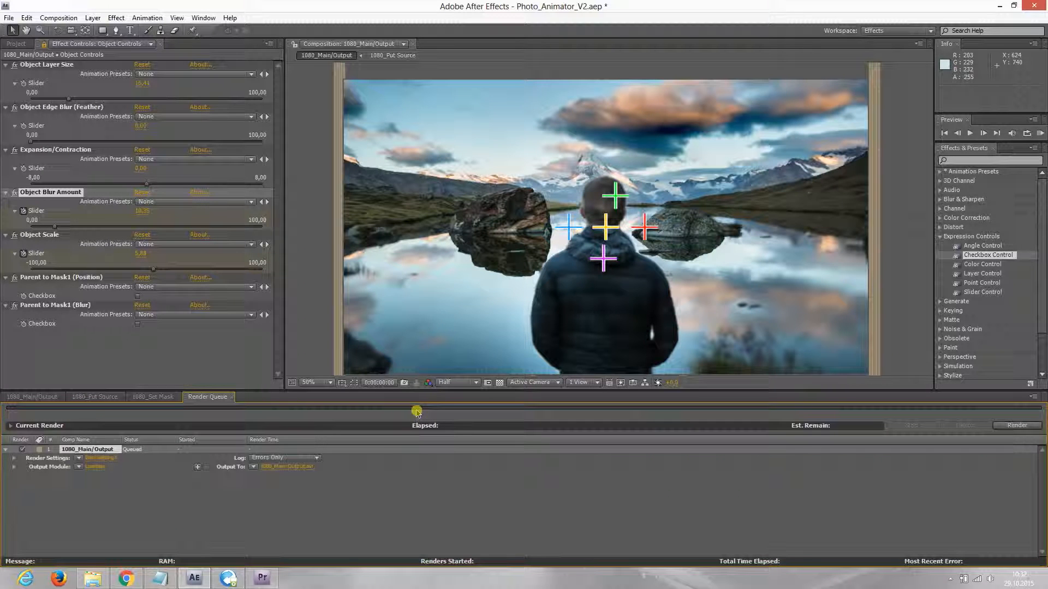
{"action": "left_click", "coordinate": [95, 468]}
{"action": "left_click", "coordinate": [464, 155]}
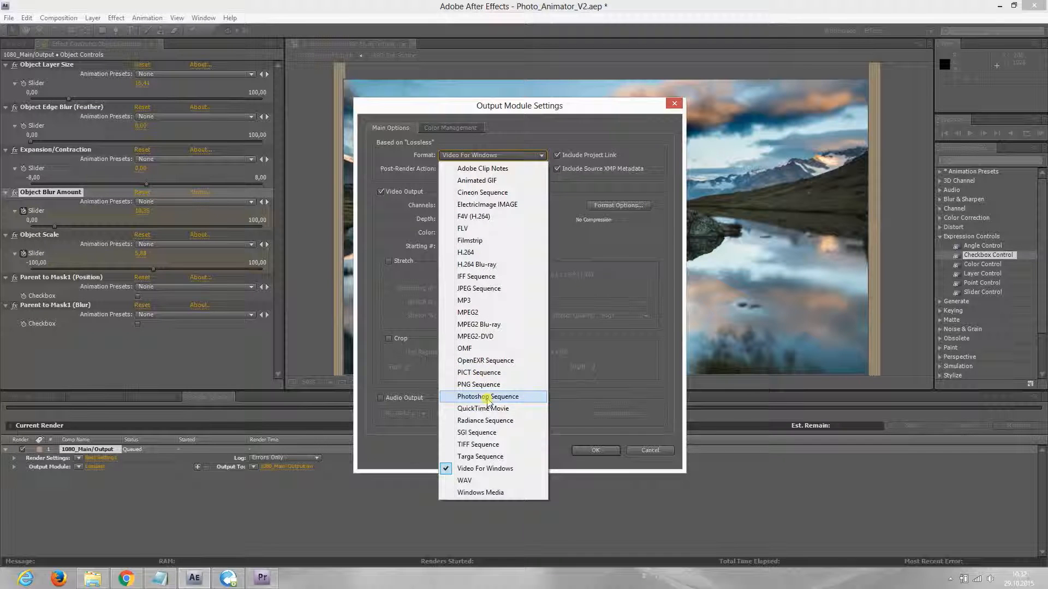
{"action": "left_click", "coordinate": [483, 409]}
{"action": "left_click", "coordinate": [607, 451]}
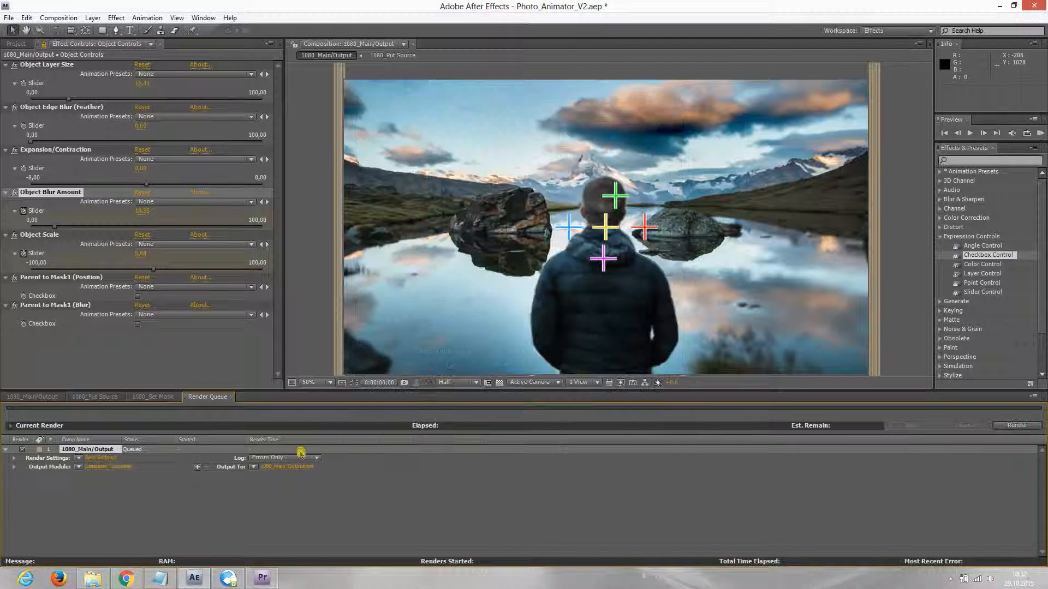
- Save the output file as landscape_with_guy.mov in the Tutorial folder and start the render
{"action": "left_click", "coordinate": [296, 469]}
{"action": "left_click", "coordinate": [201, 494]}
{"action": "double_click", "coordinate": [212, 494]}
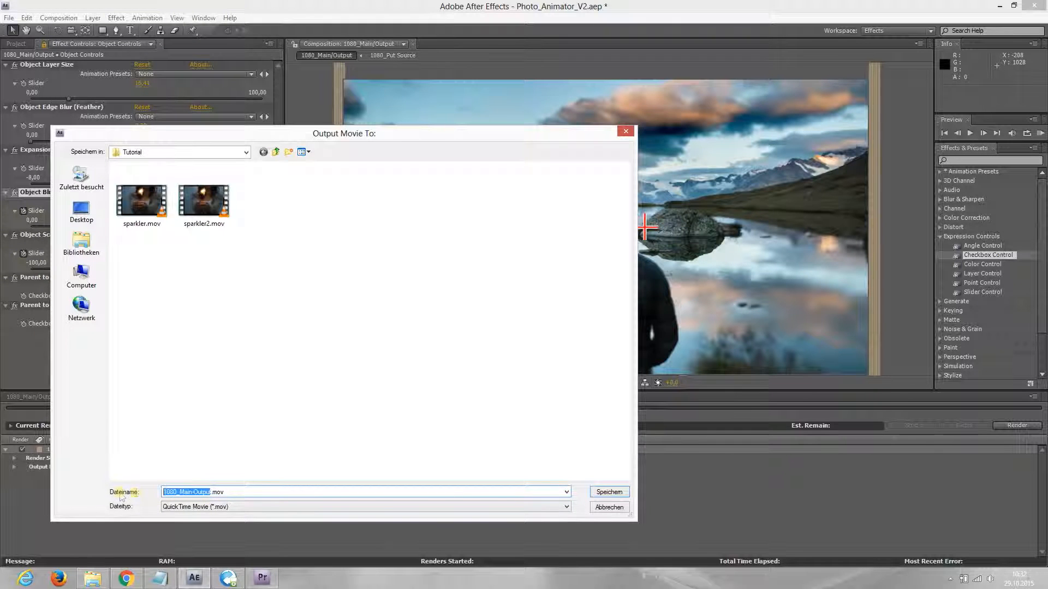
{"action": "type", "text": "landscape_with_guy"}
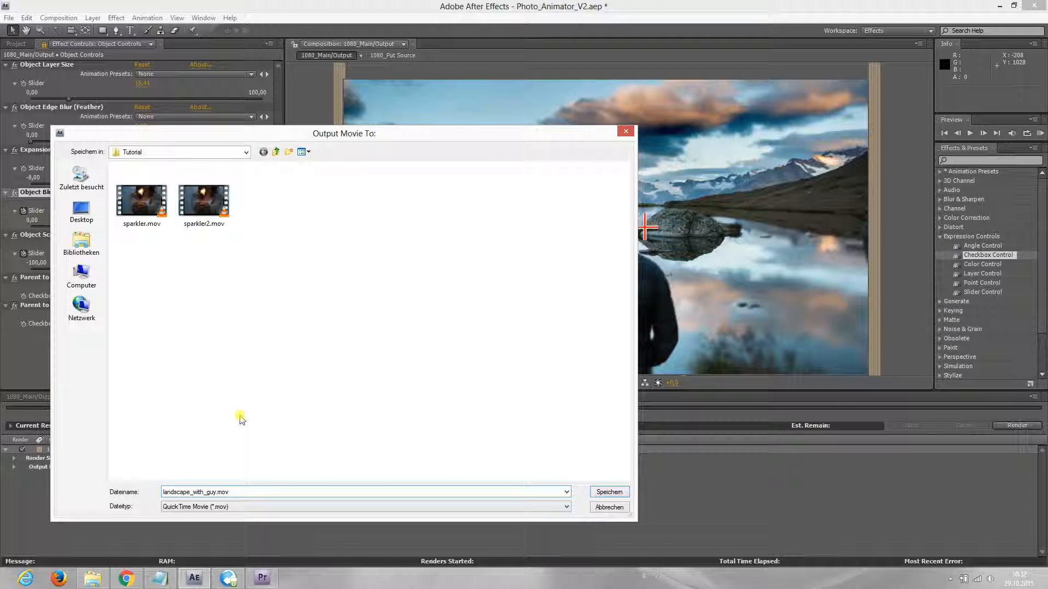
{"action": "left_click", "coordinate": [607, 493]}
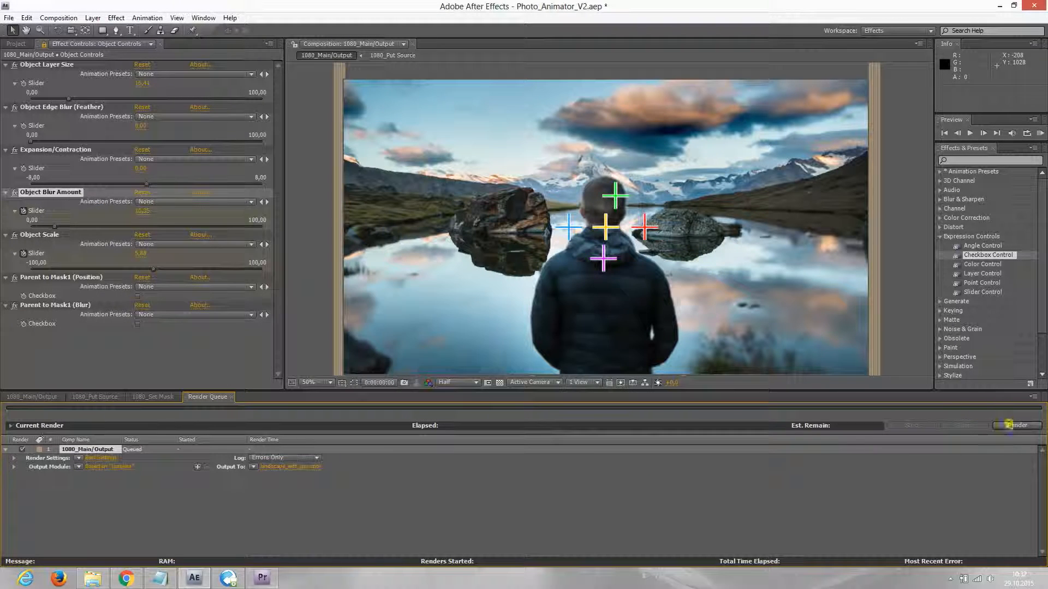
{"action": "left_click", "coordinate": [1016, 426]}
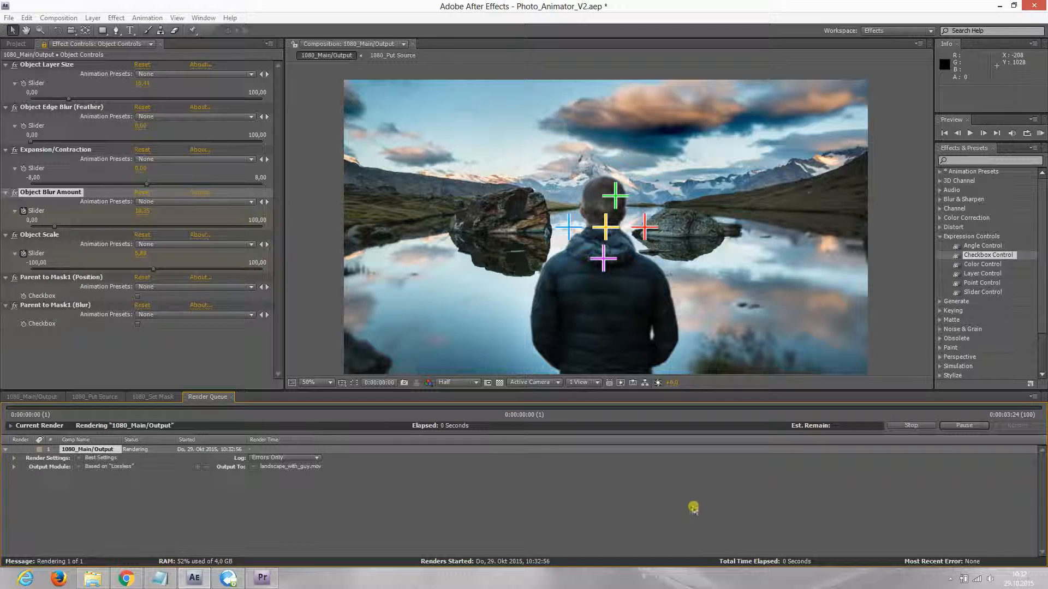